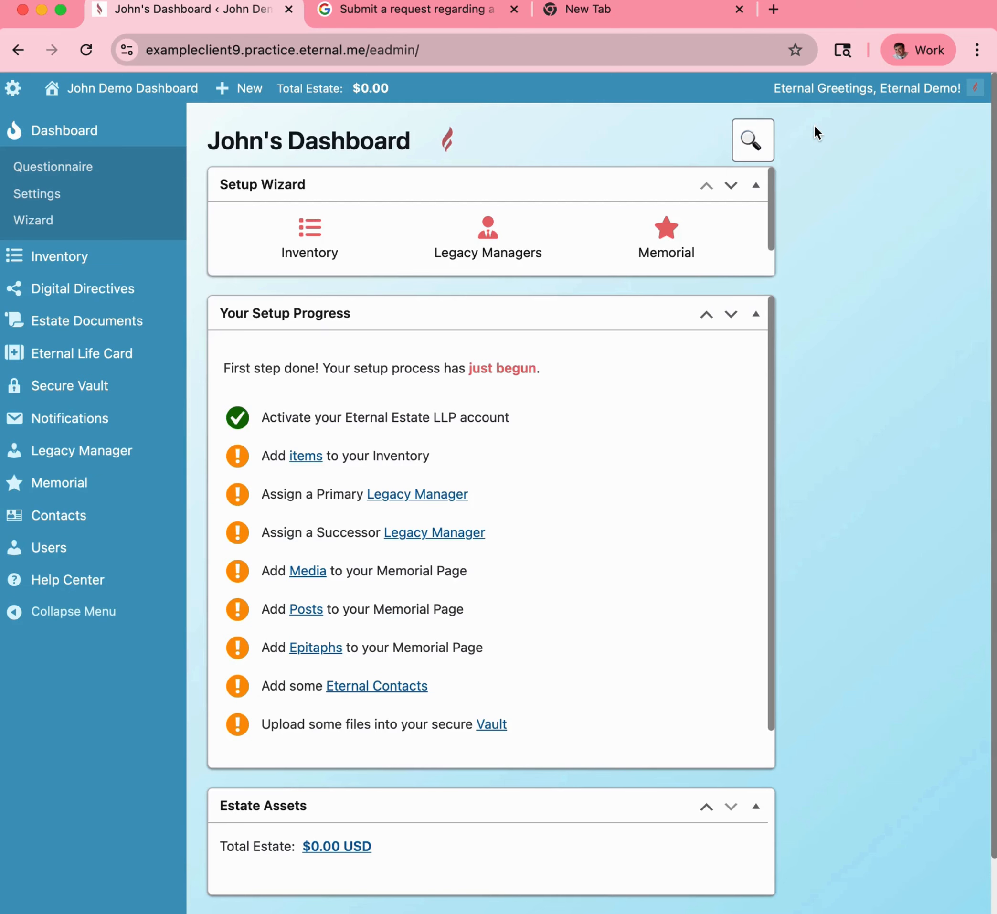
Search for 'automo' and start a new Automobile inventory entry.
click(758, 144)
text(auto)
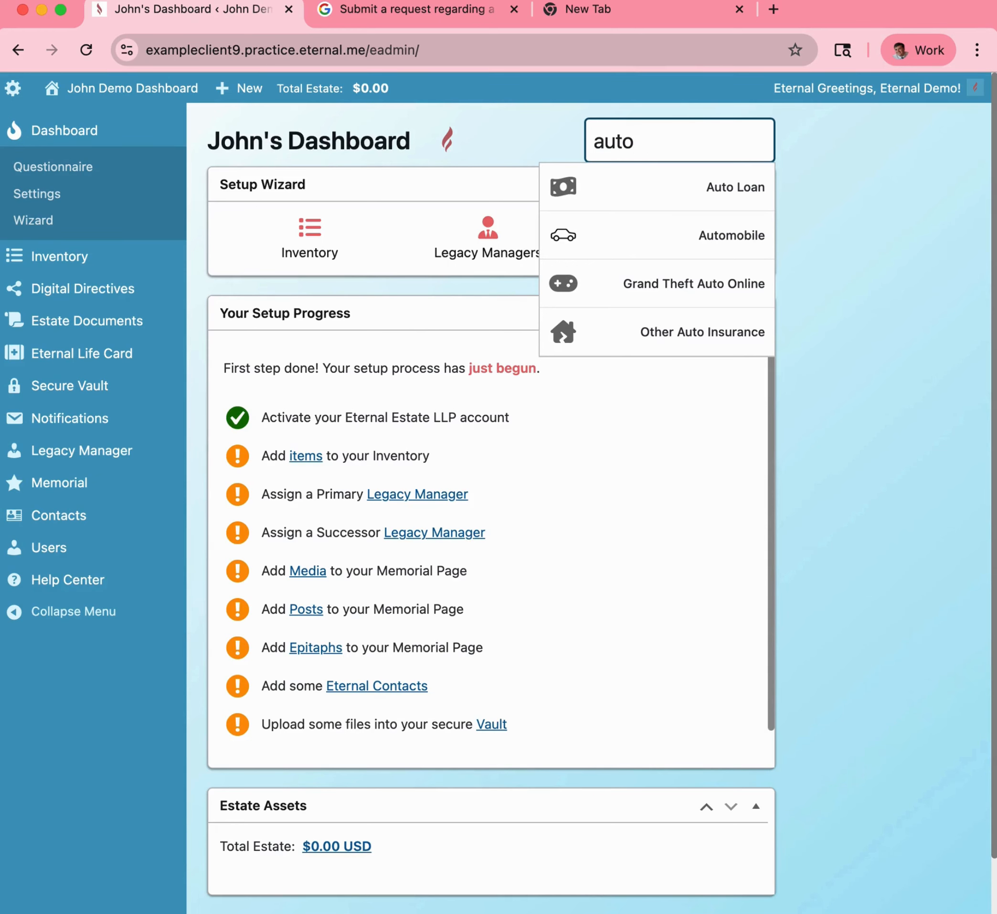
text(mo)
click(729, 192)
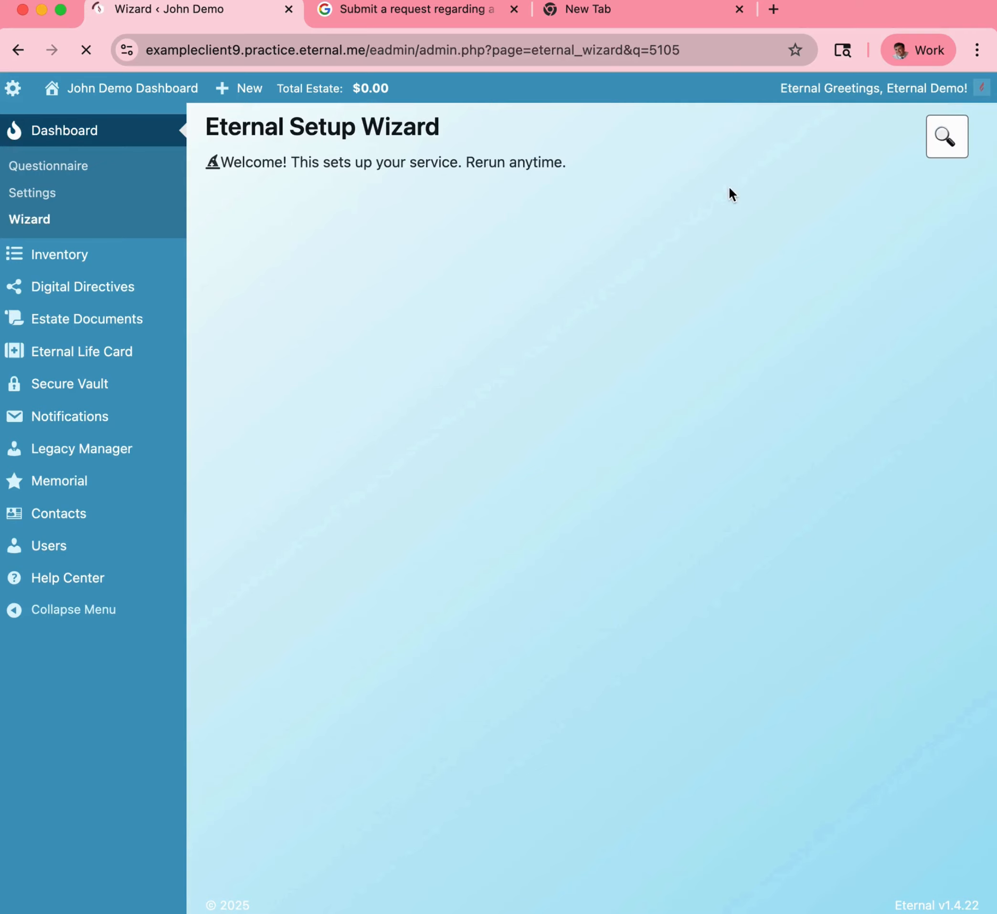
scroll(703, 275, down, 2)
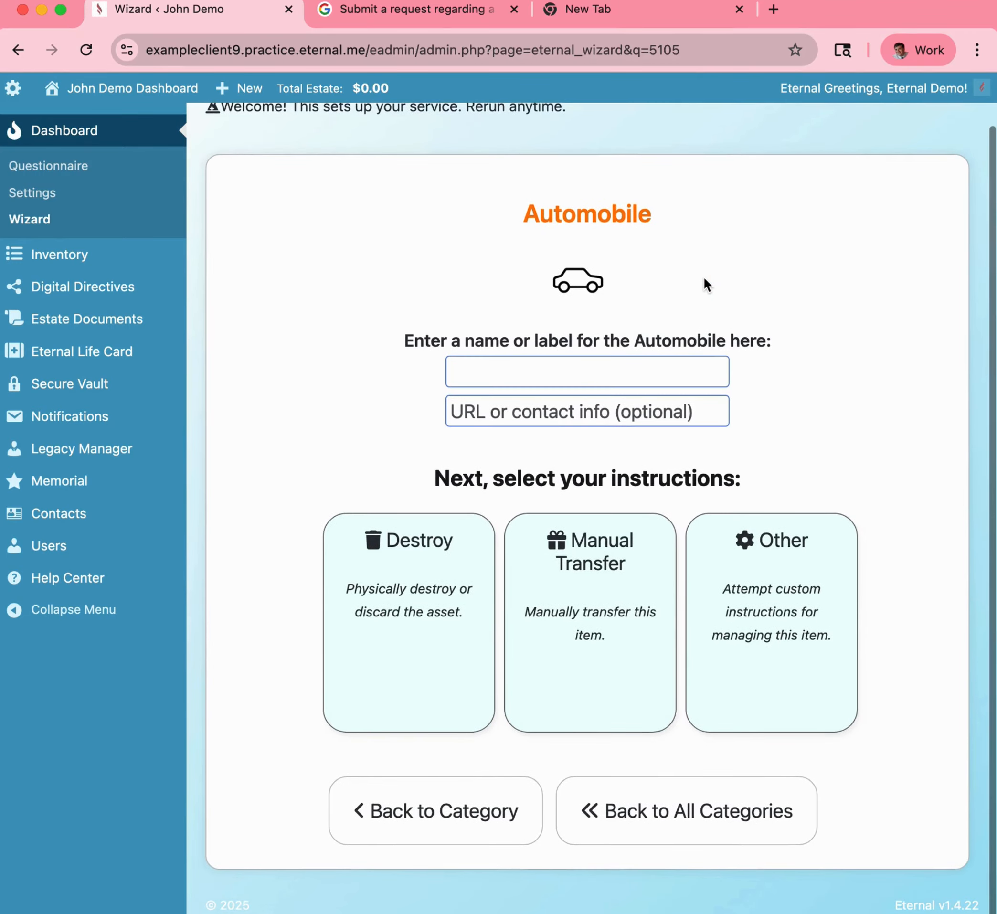
Name the automobile 'Jeep Wrangler' and choose Manual Transfer for it.
click(562, 372)
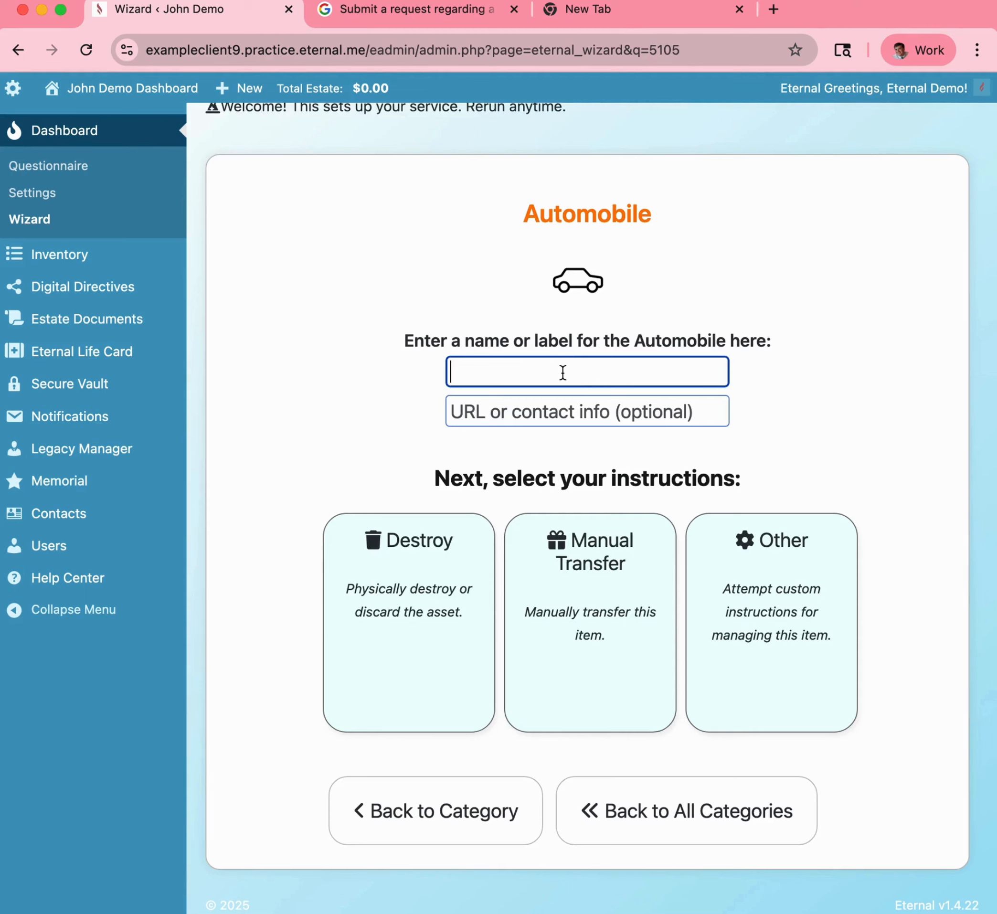
text(Jeep Wrangler)
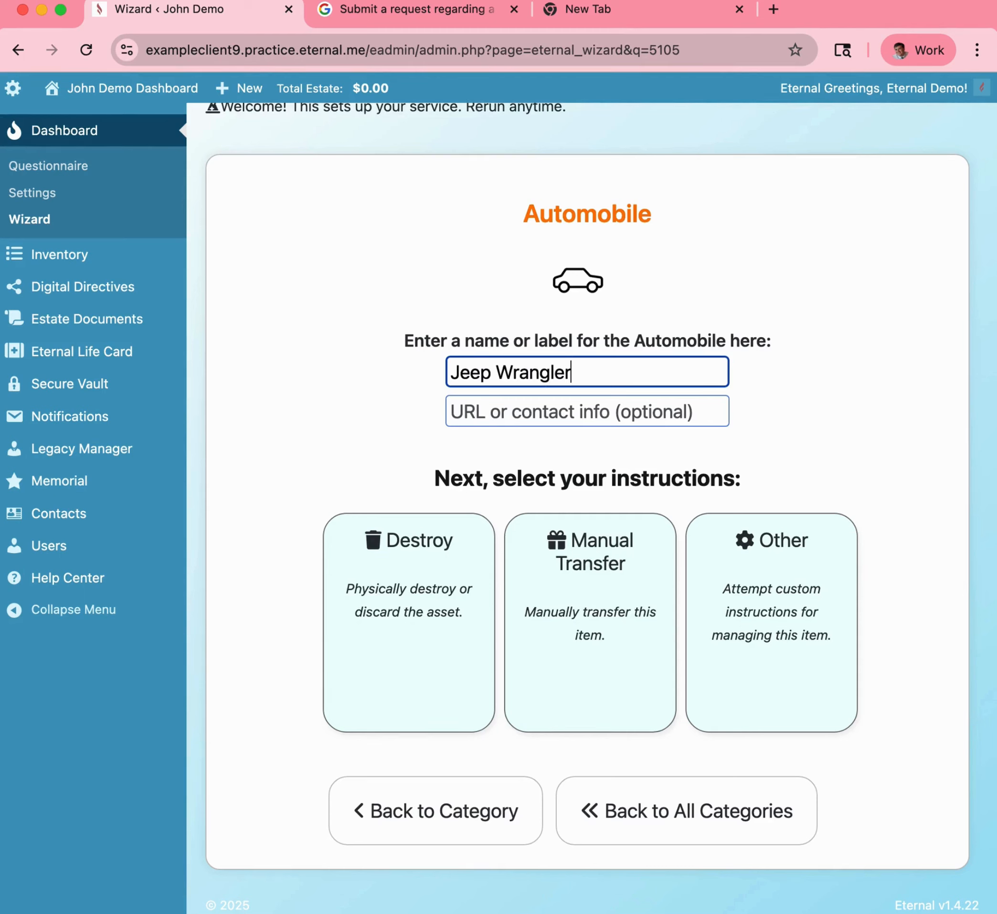
click(591, 449)
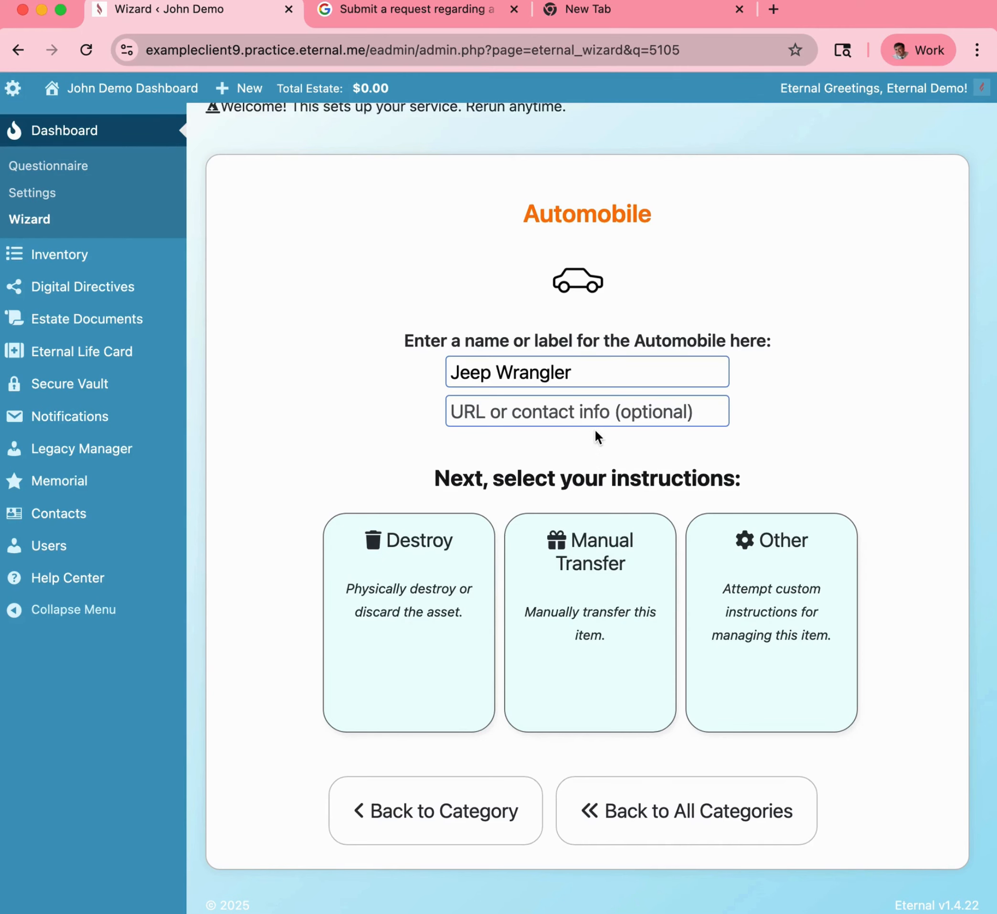
scroll(594, 428, down, 1)
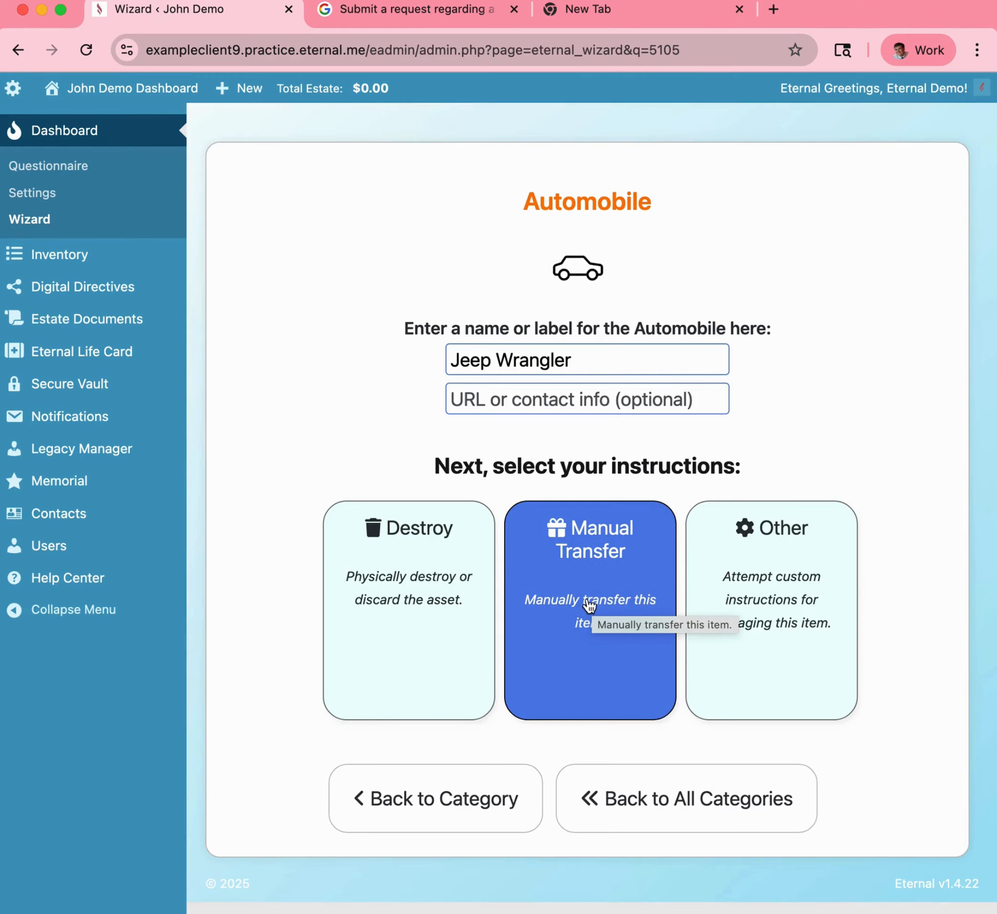
click(592, 602)
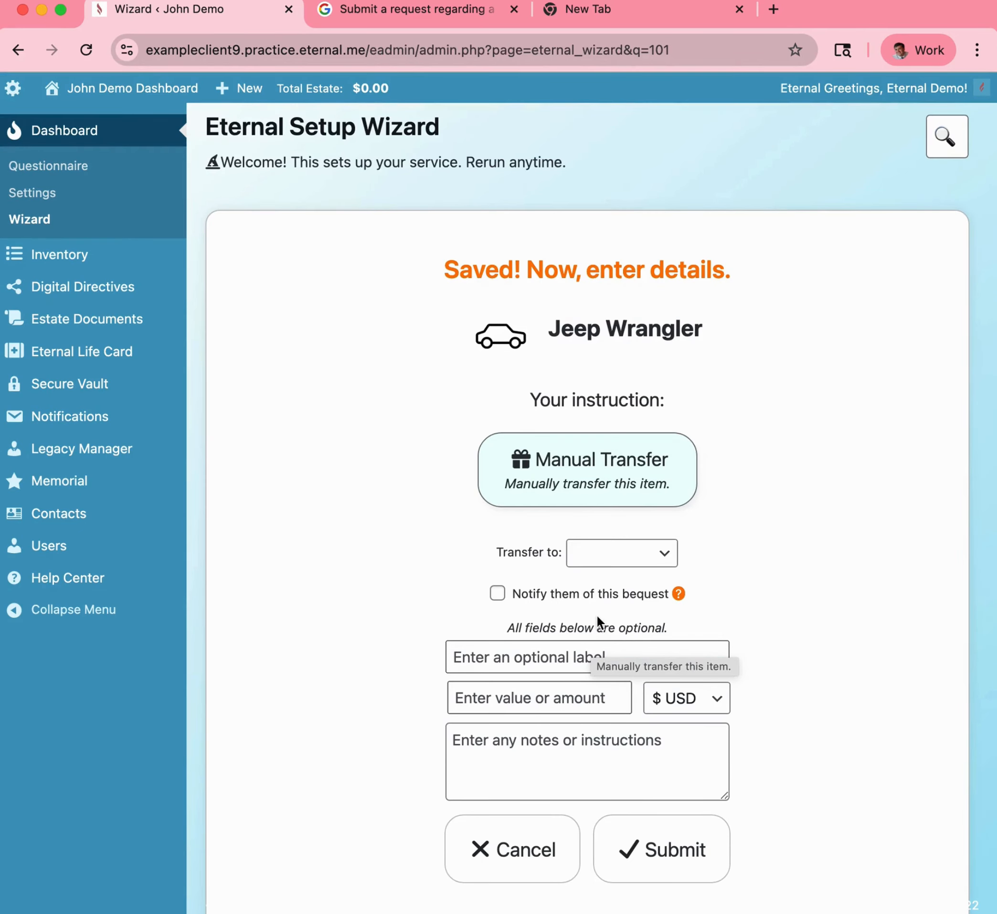
Set the Jeep Wrangler's Transfer to recipient to New Contact.
scroll(596, 614, down, 1)
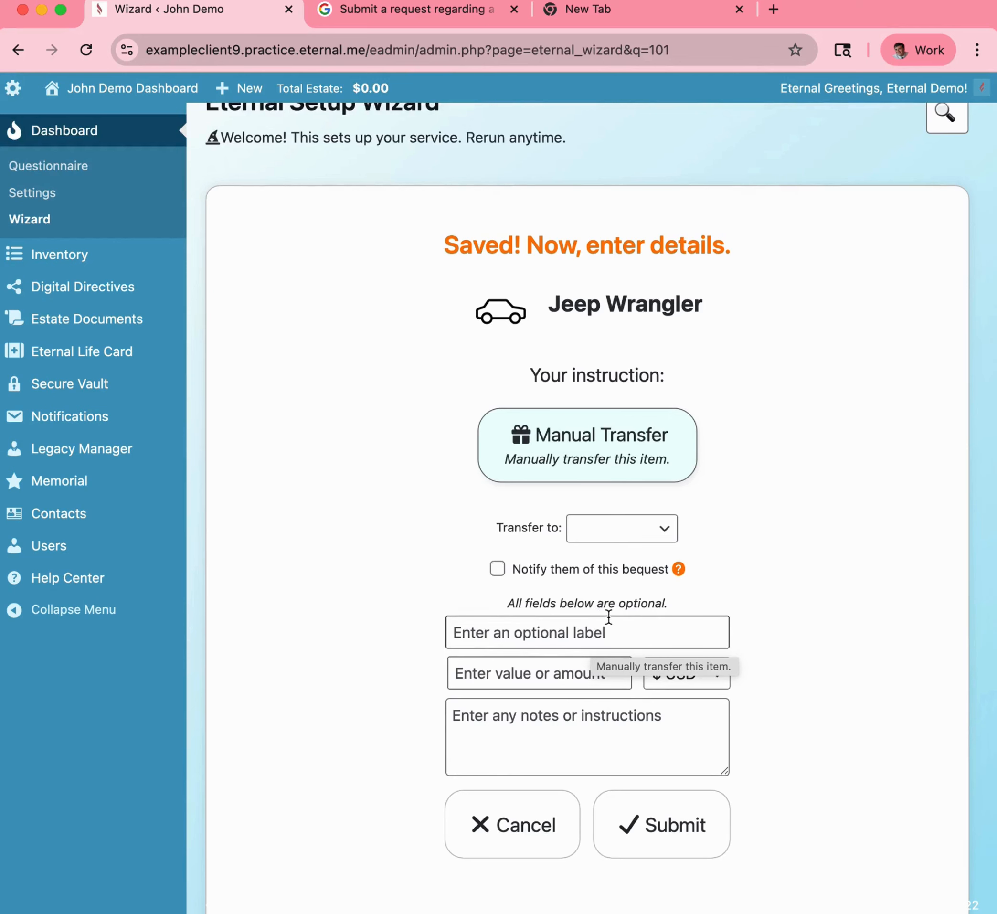
scroll(721, 595, up, 1)
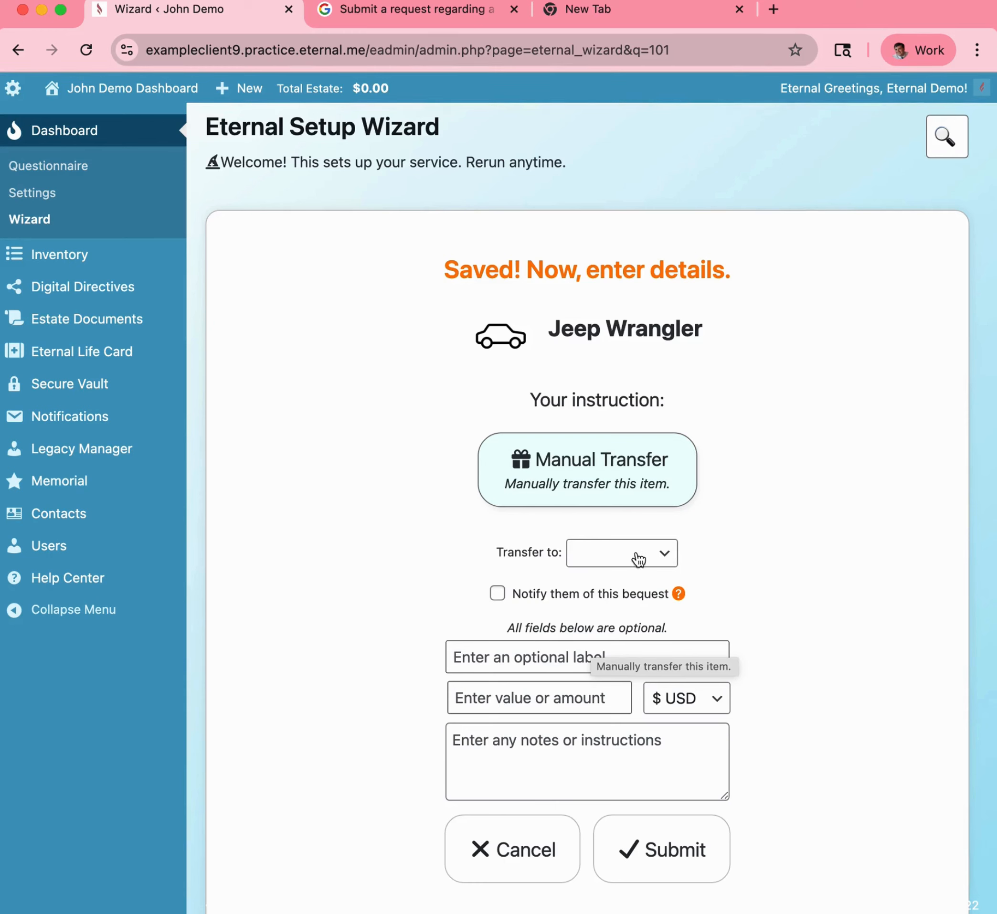
click(664, 555)
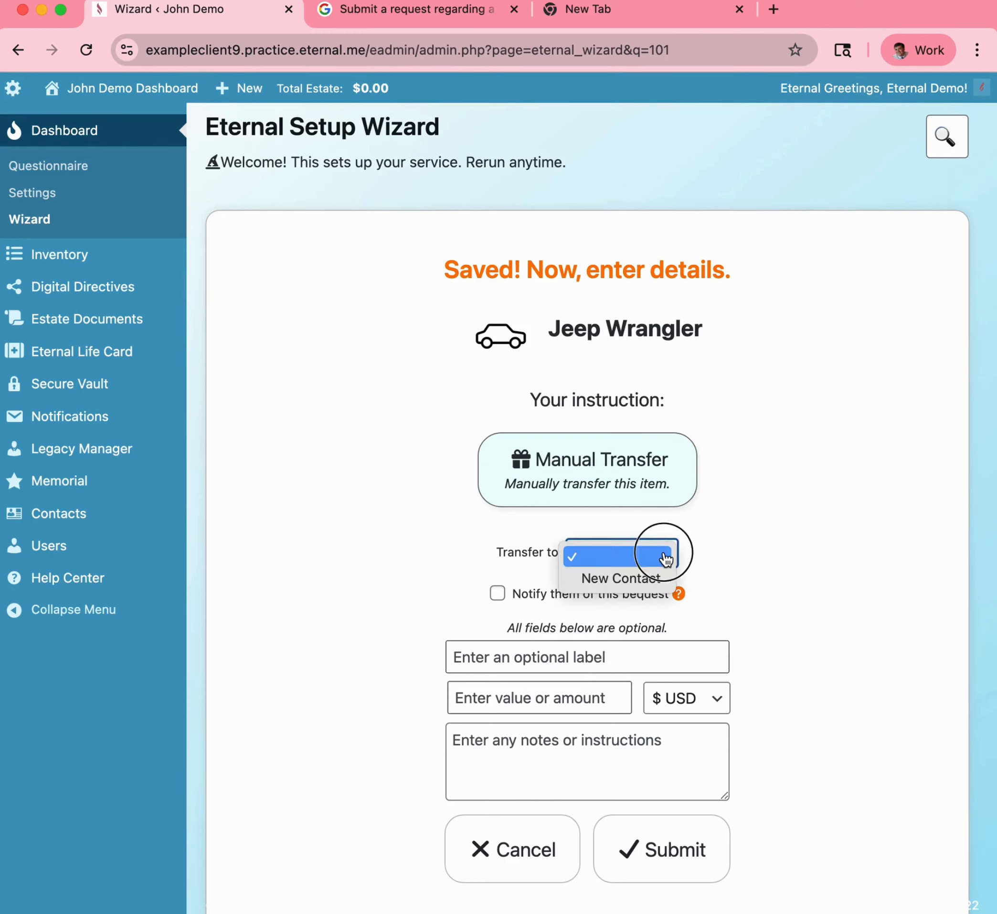
click(635, 579)
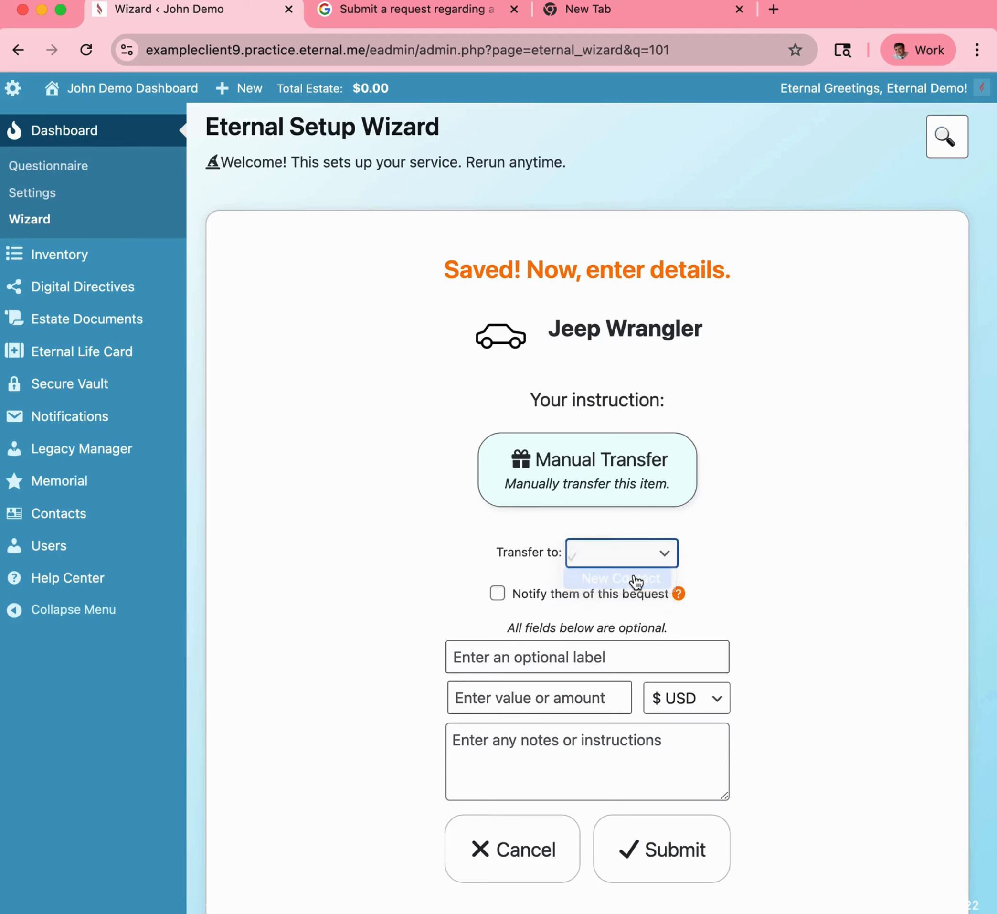
Fill in the new contact's full name and Gmail e-mail address.
click(616, 589)
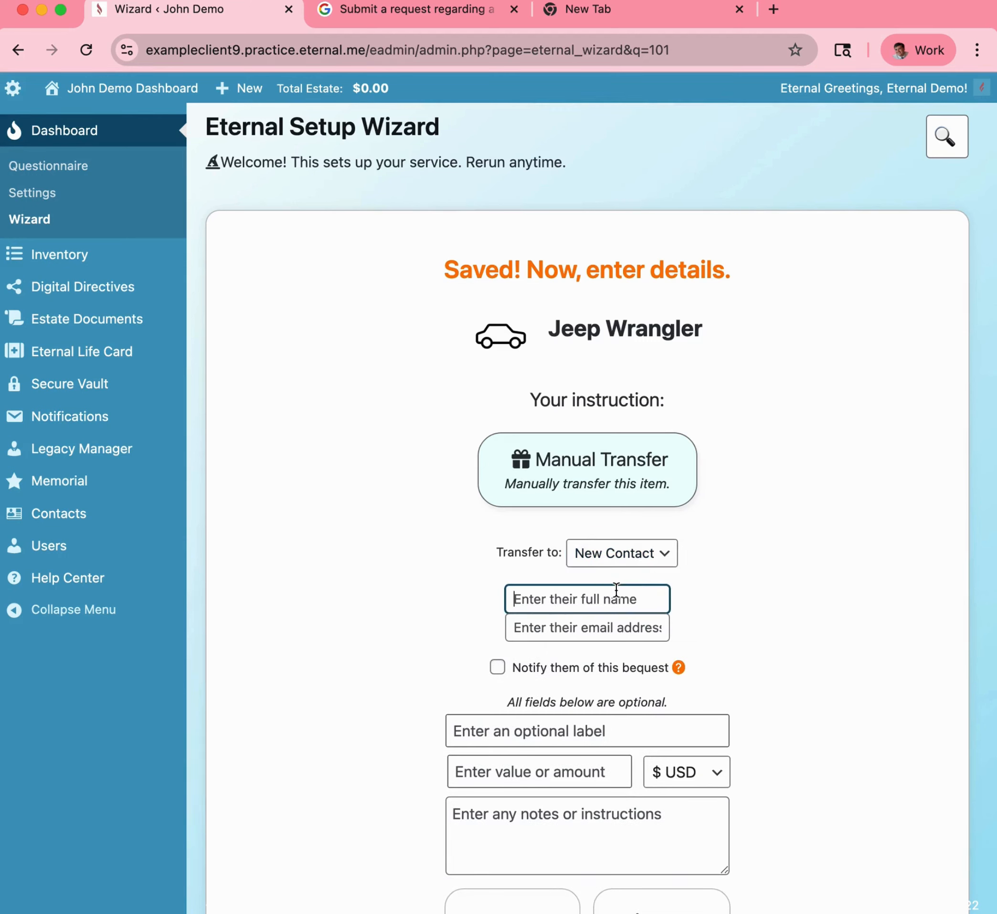
text(Jane Doe)
key(Tab)
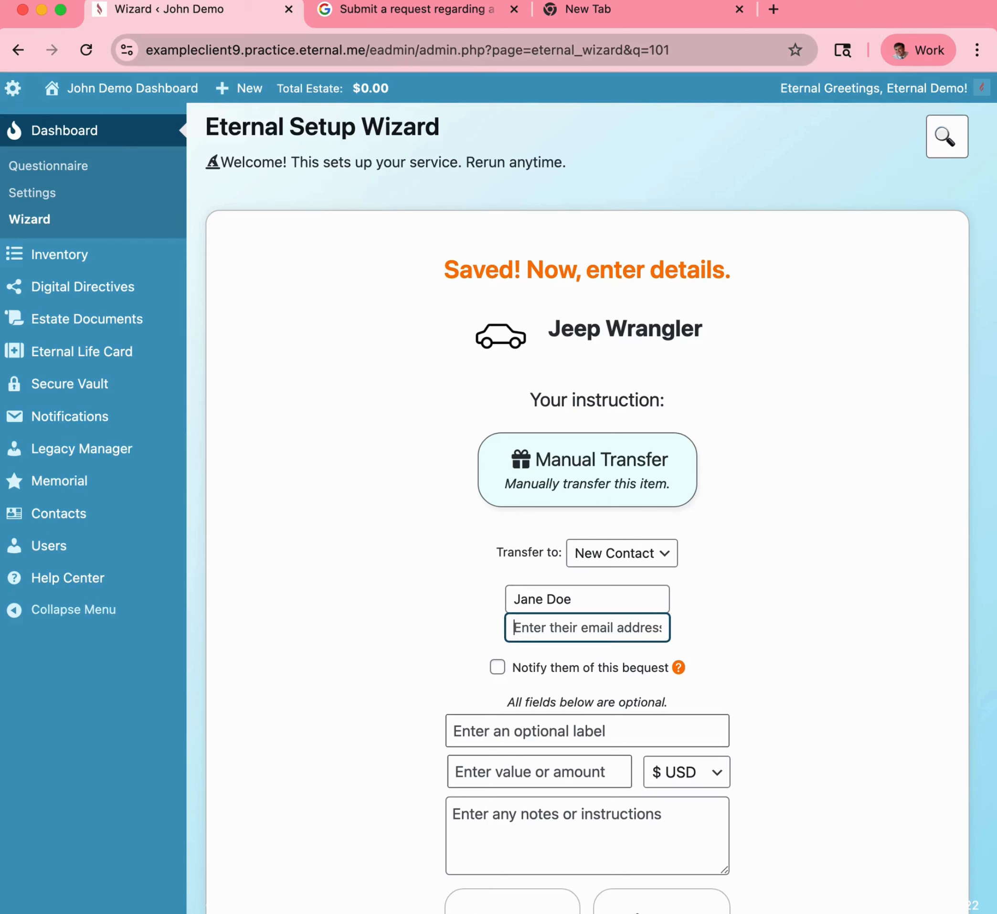
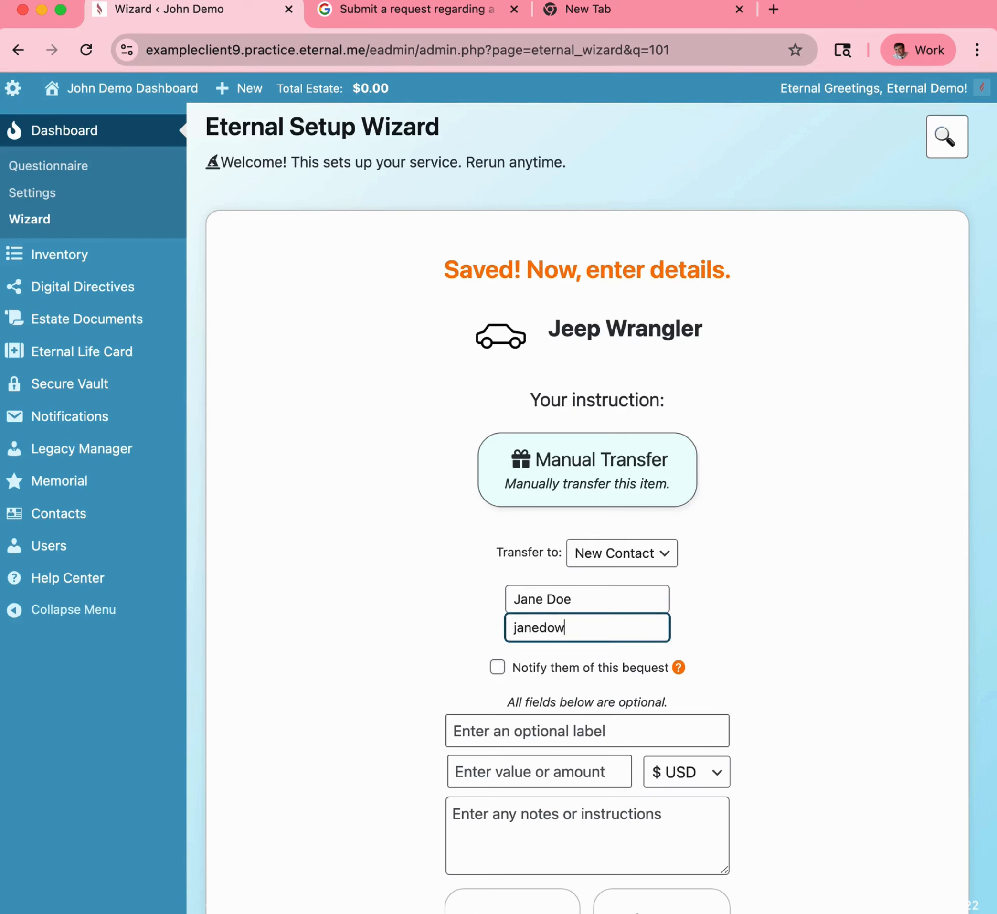
scroll(611, 580, down, 2)
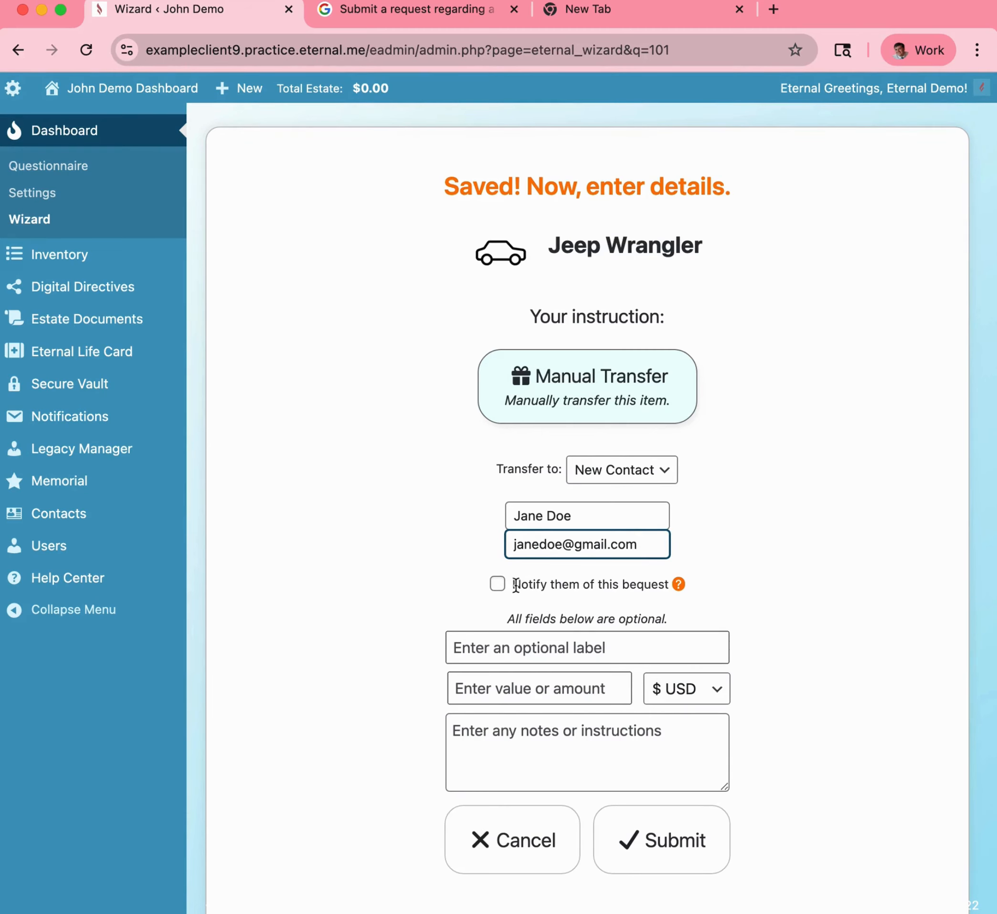
scroll(521, 602, down, 1)
Submit the Jeep Wrangler with label 'My favorite vehicle', value 25,000 and note 'Please take care great of this!'.
click(540, 613)
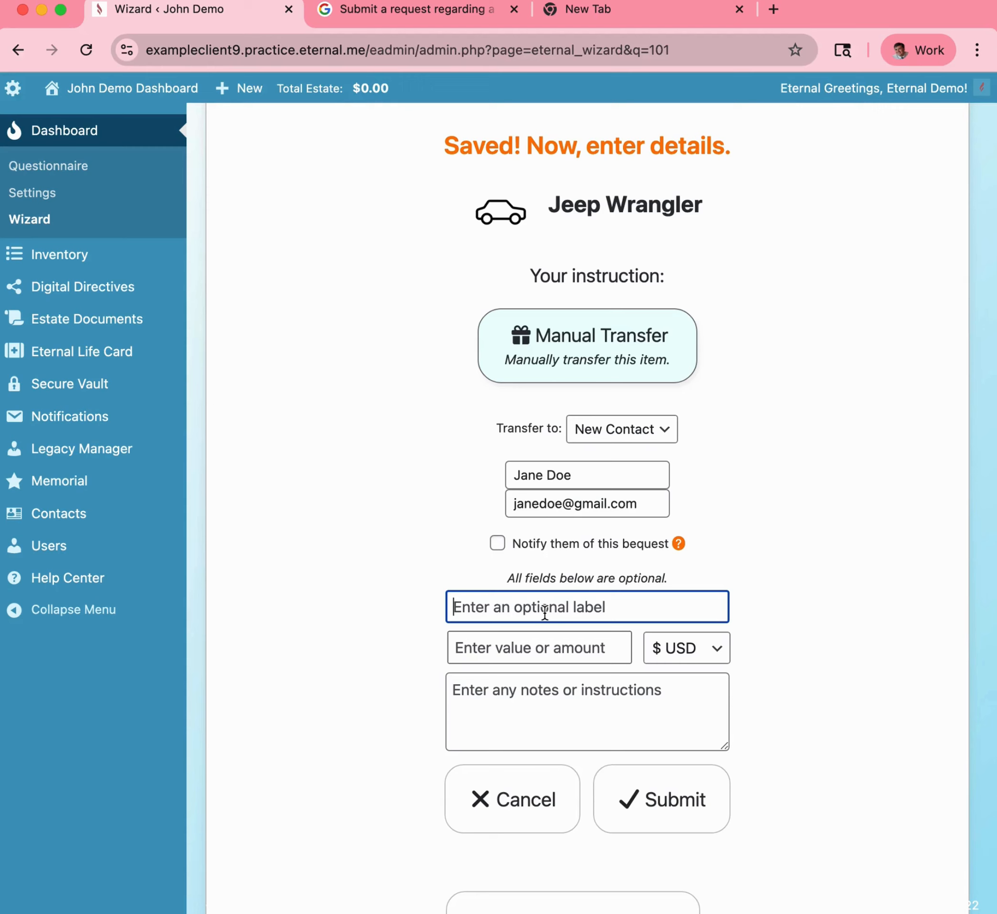
text(My favorite veh)
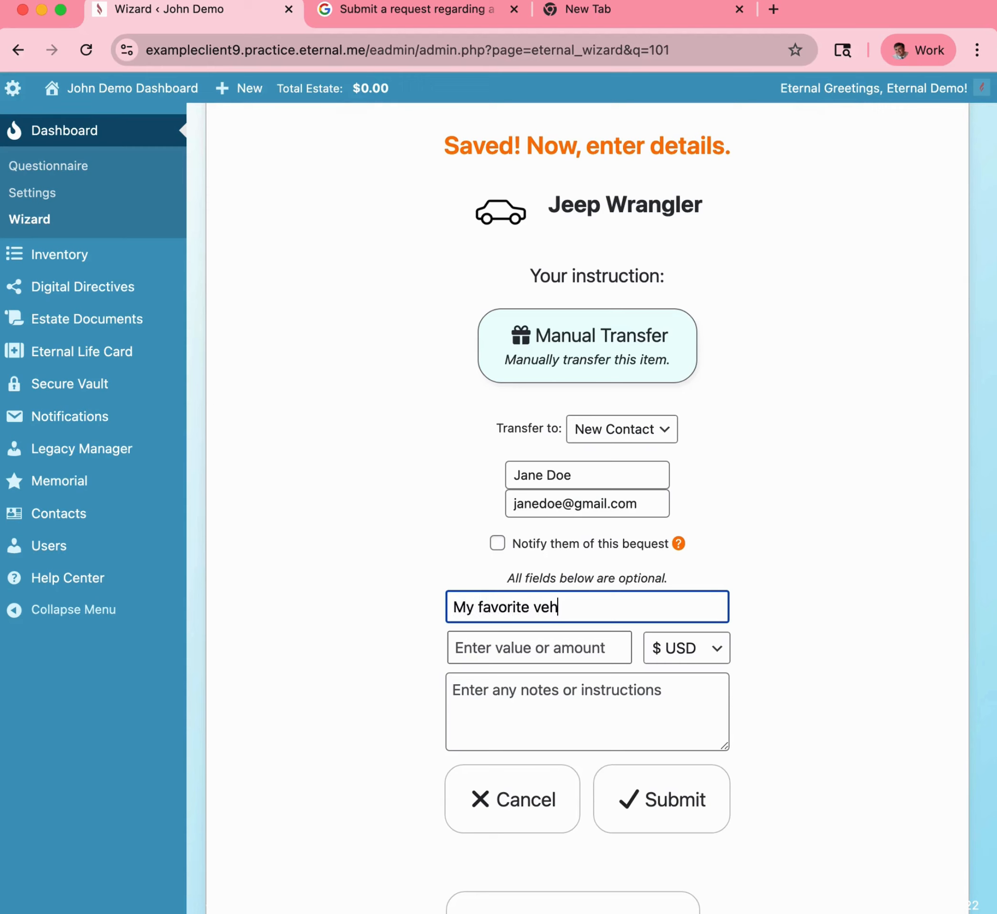
text(icle)
key(Tab)
text(25,)
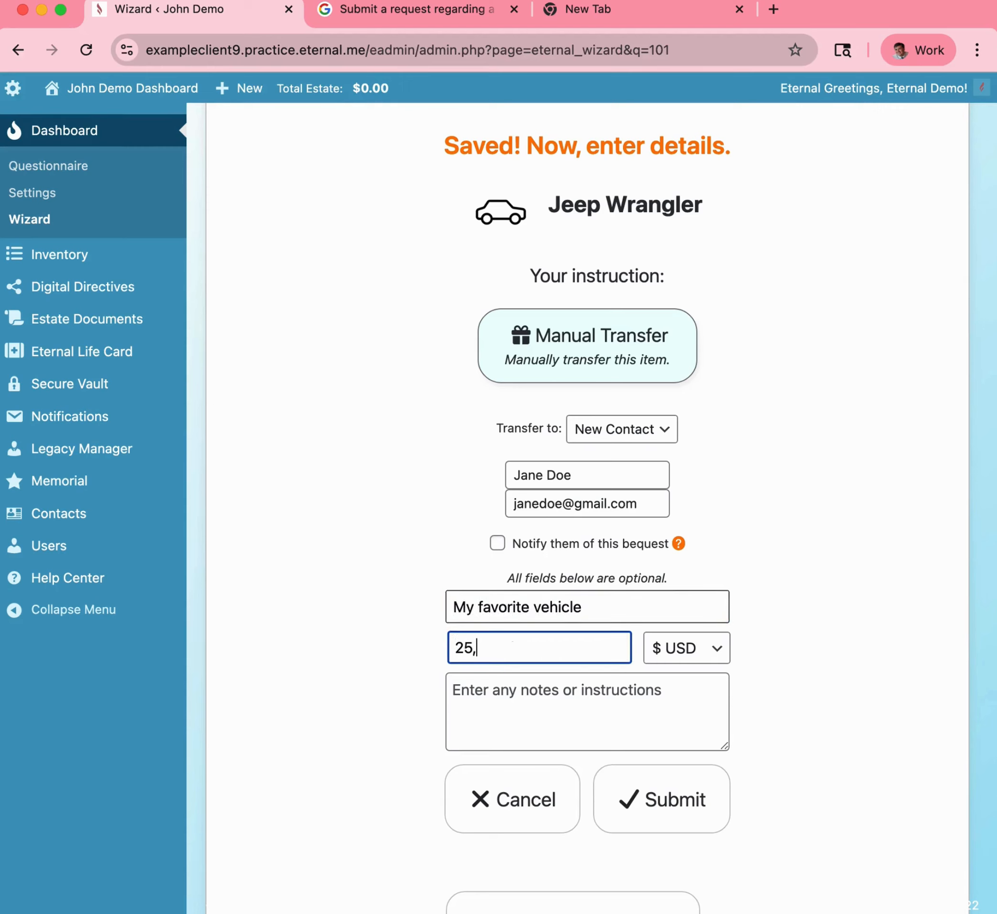
text(000)
key(Tab)
key(Tab)
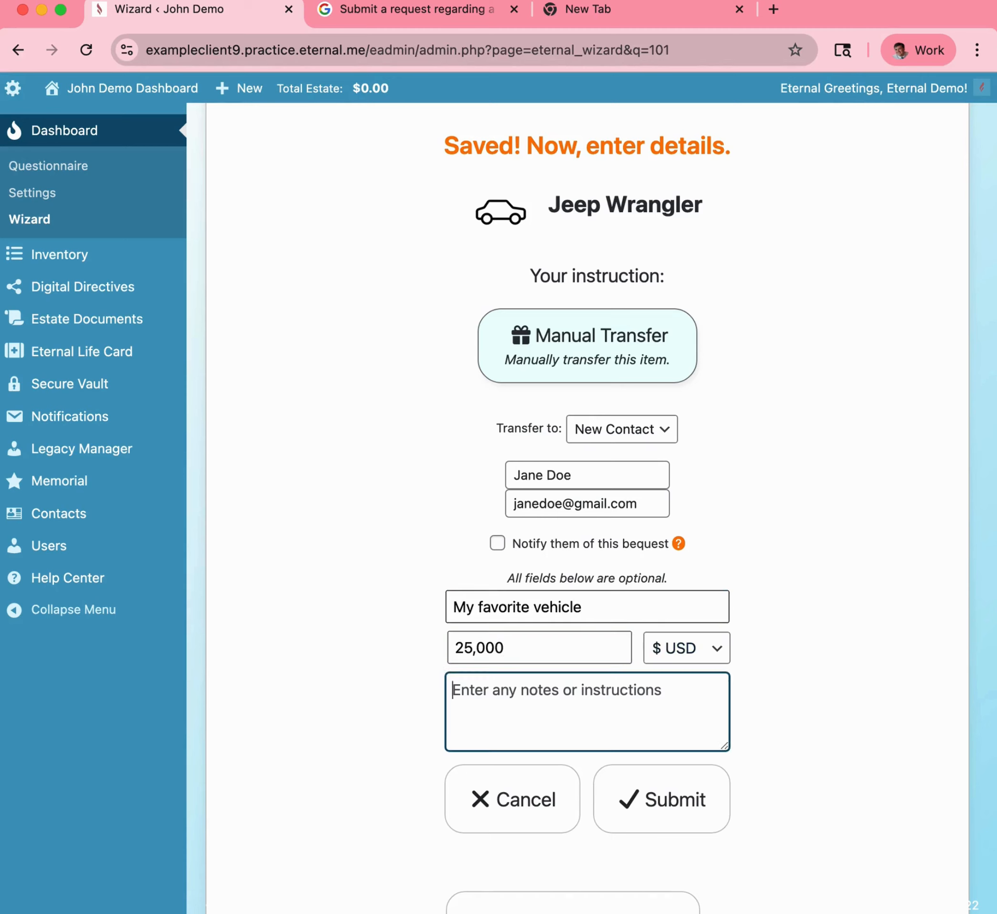
text(Please take care great of thi)
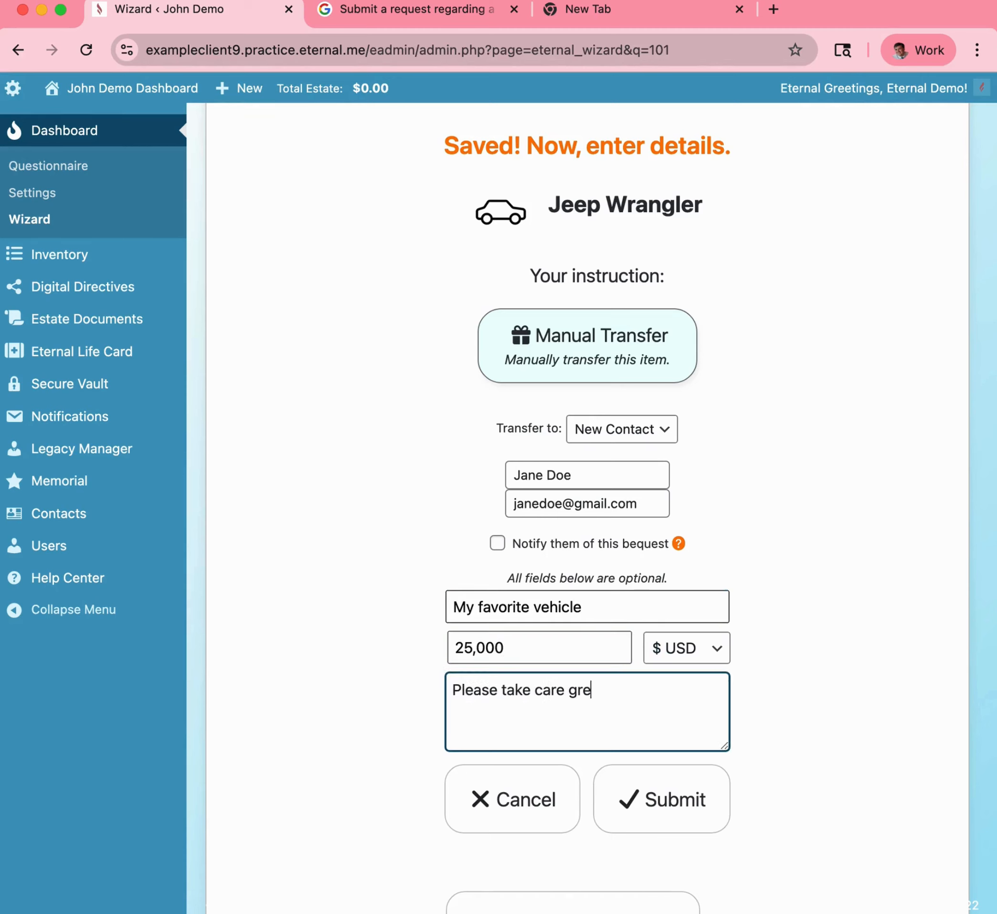
text(s!)
click(628, 795)
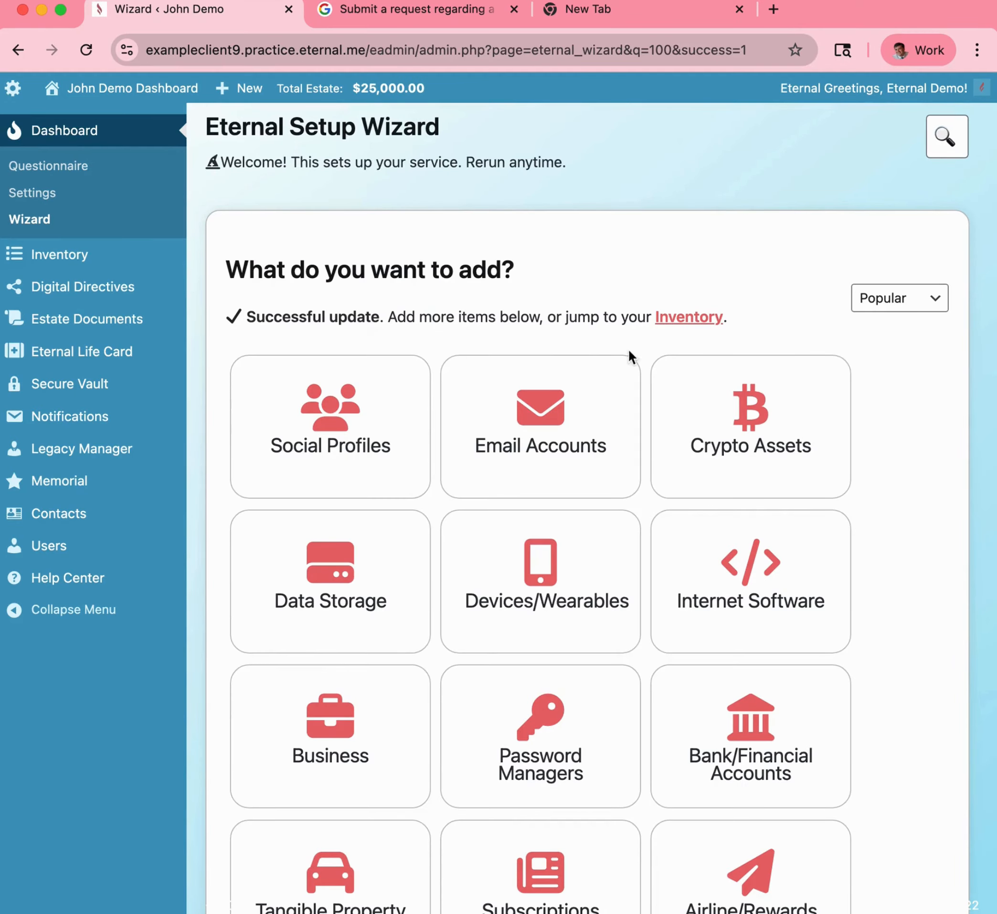
Review the success message and scroll through the 'What do you want to add?' category tiles.
drag(735, 319, 228, 320)
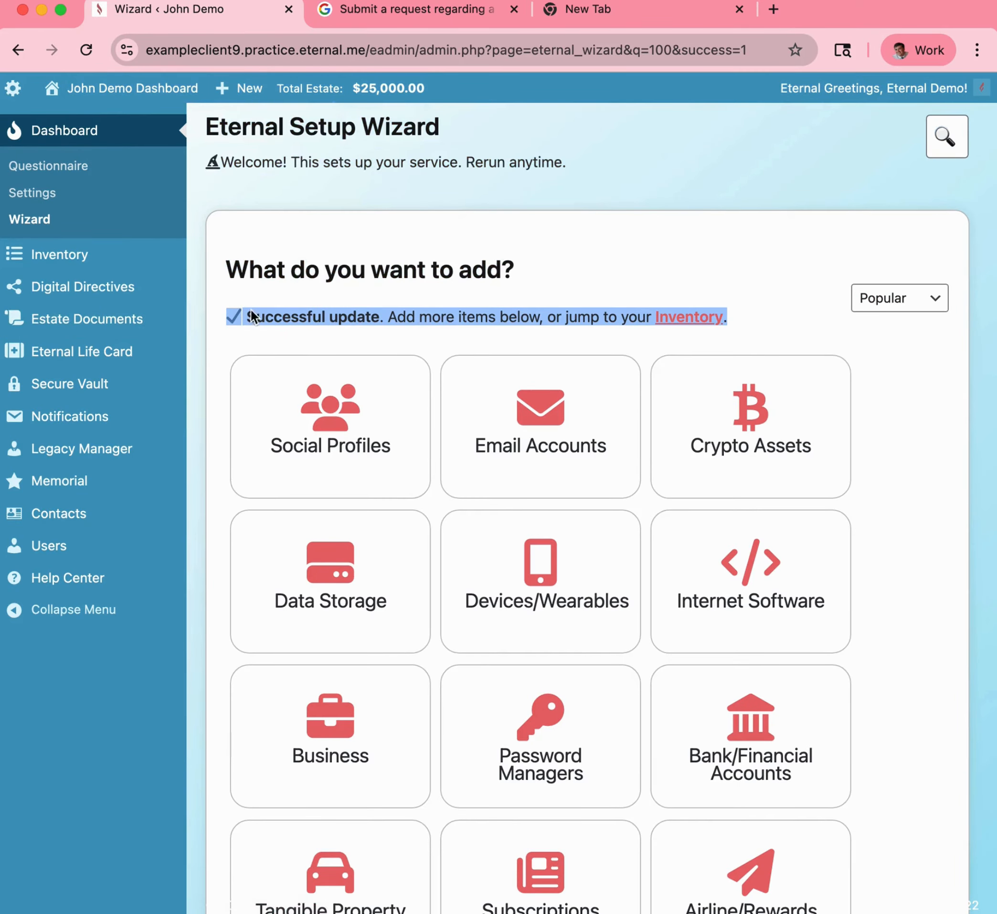
click(346, 297)
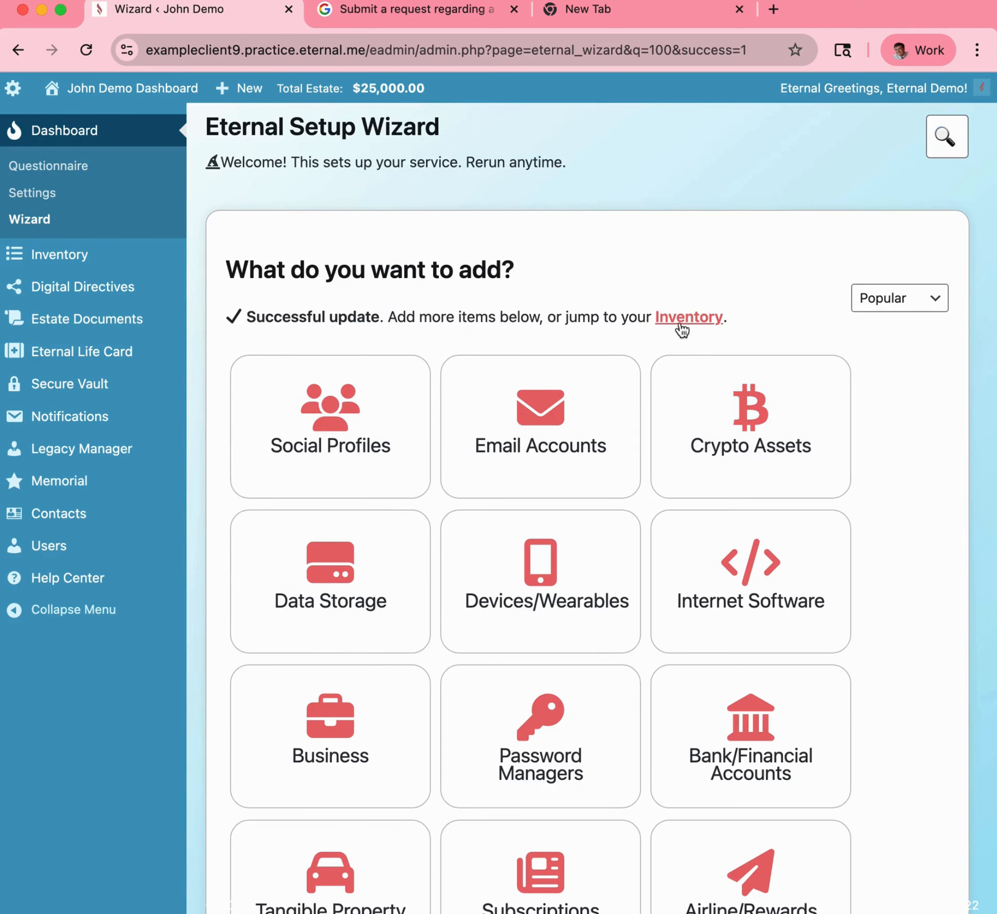
scroll(589, 708, down, 5)
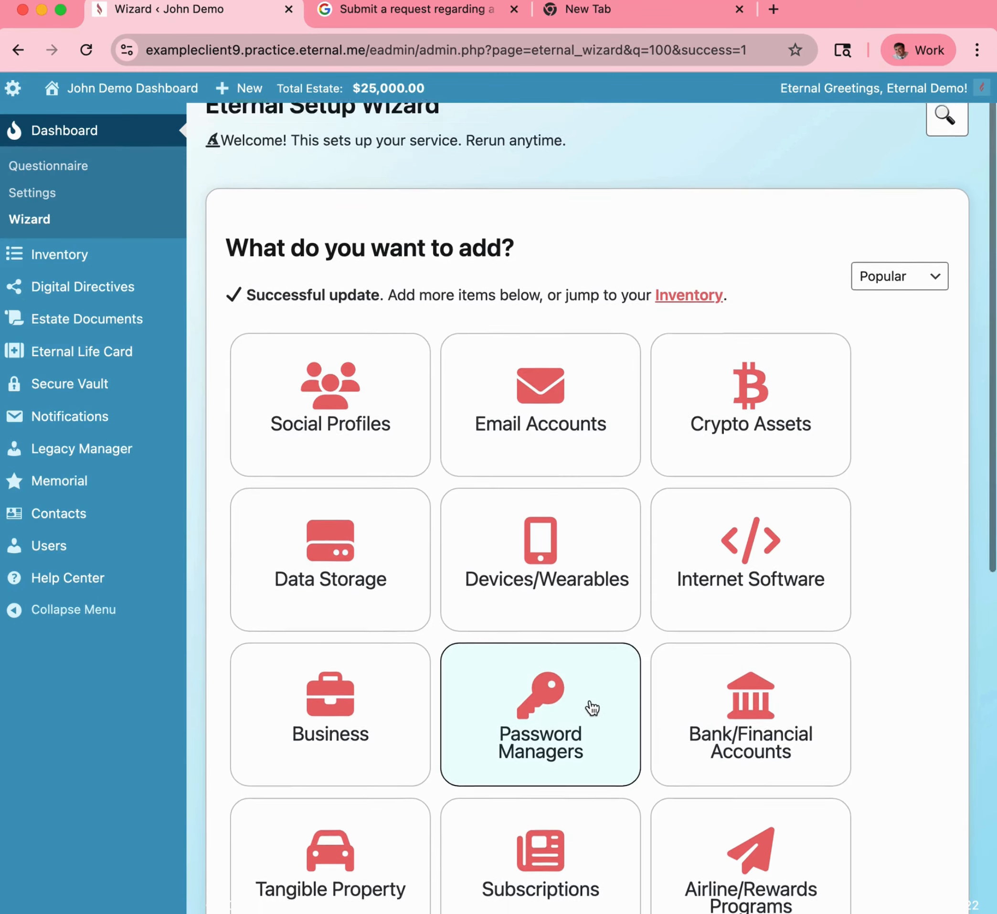
scroll(591, 707, down, 3)
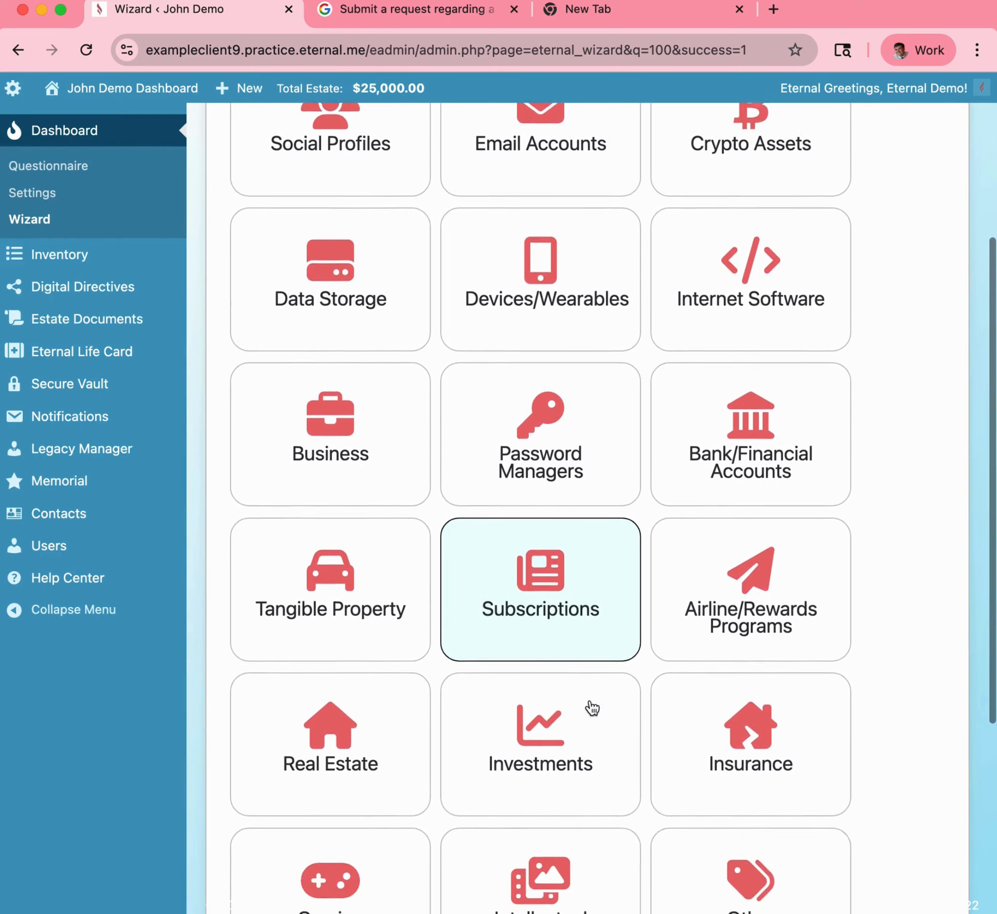
scroll(592, 707, up, 7)
scroll(593, 706, up, 1)
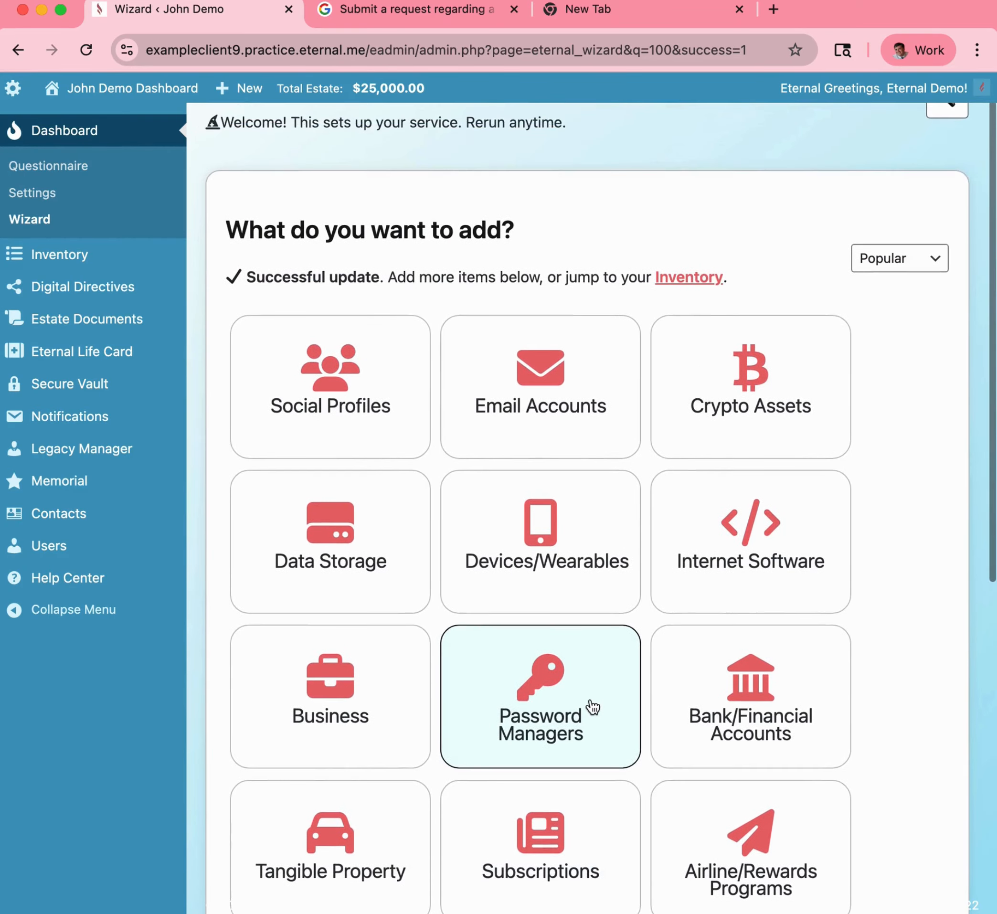
scroll(367, 611, down, 5)
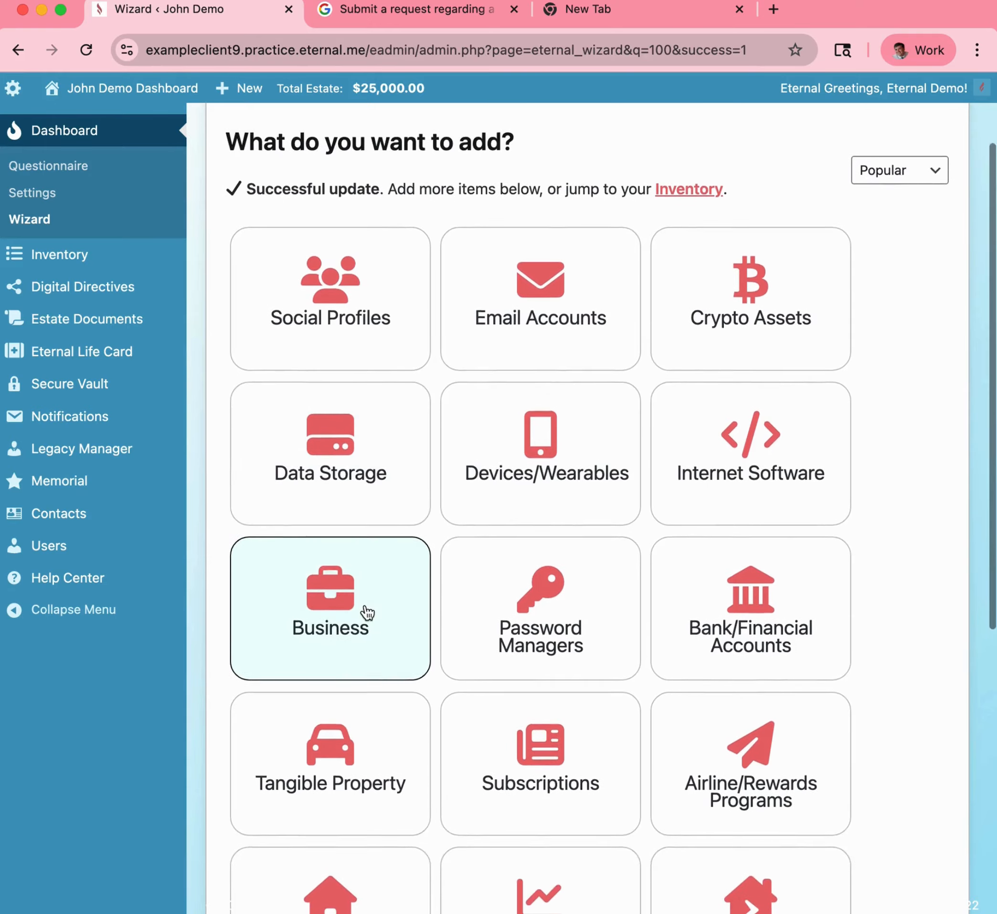
scroll(366, 613, up, 3)
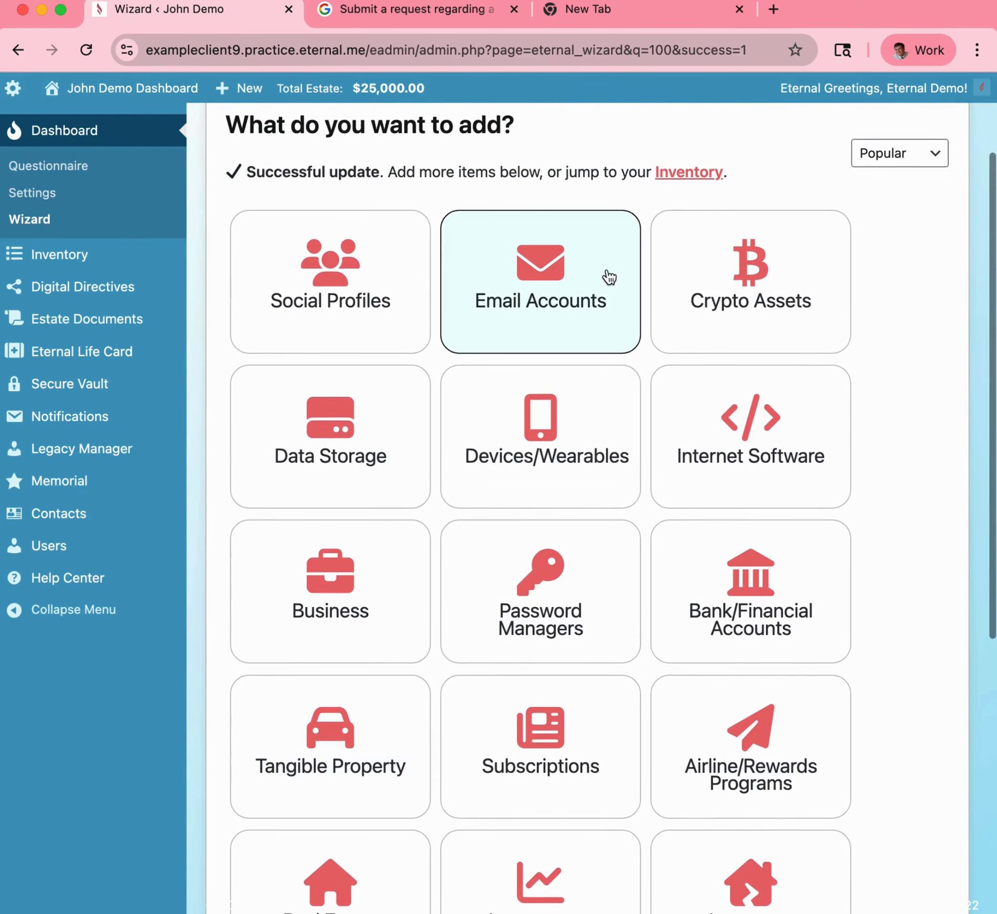
Add a Yahoo Mail email account set to Manual Deletion.
click(547, 311)
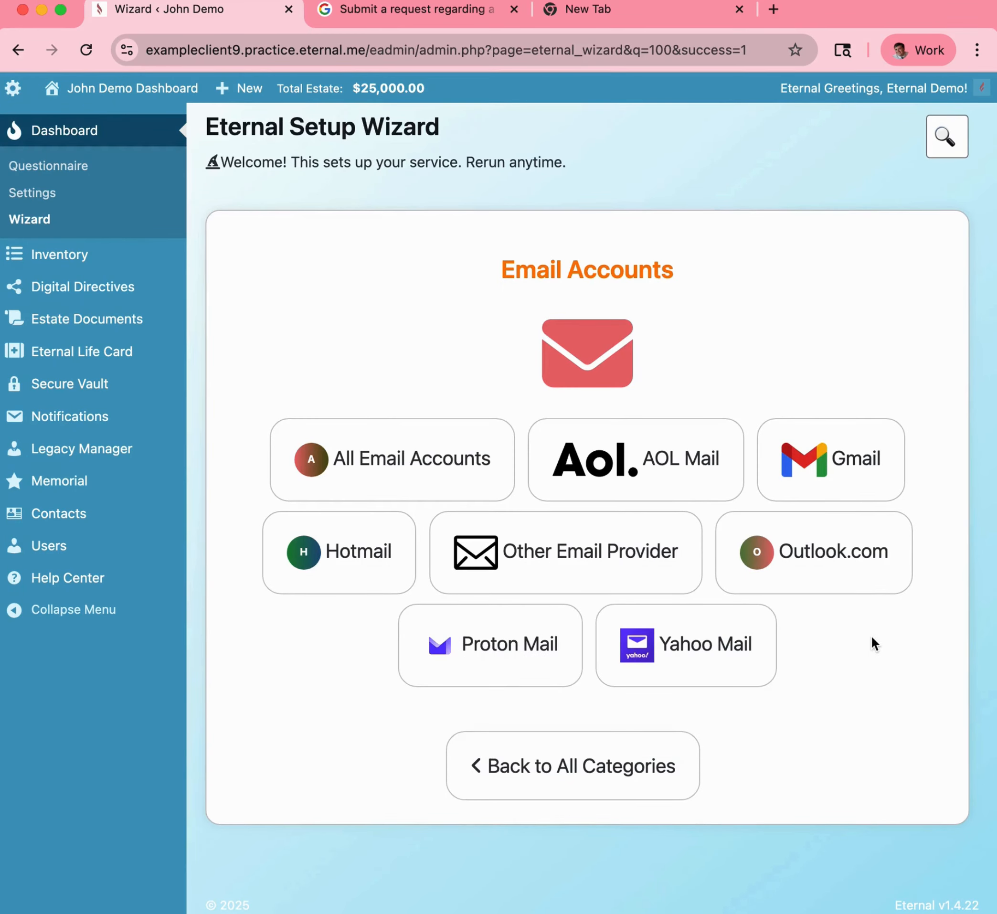
click(715, 647)
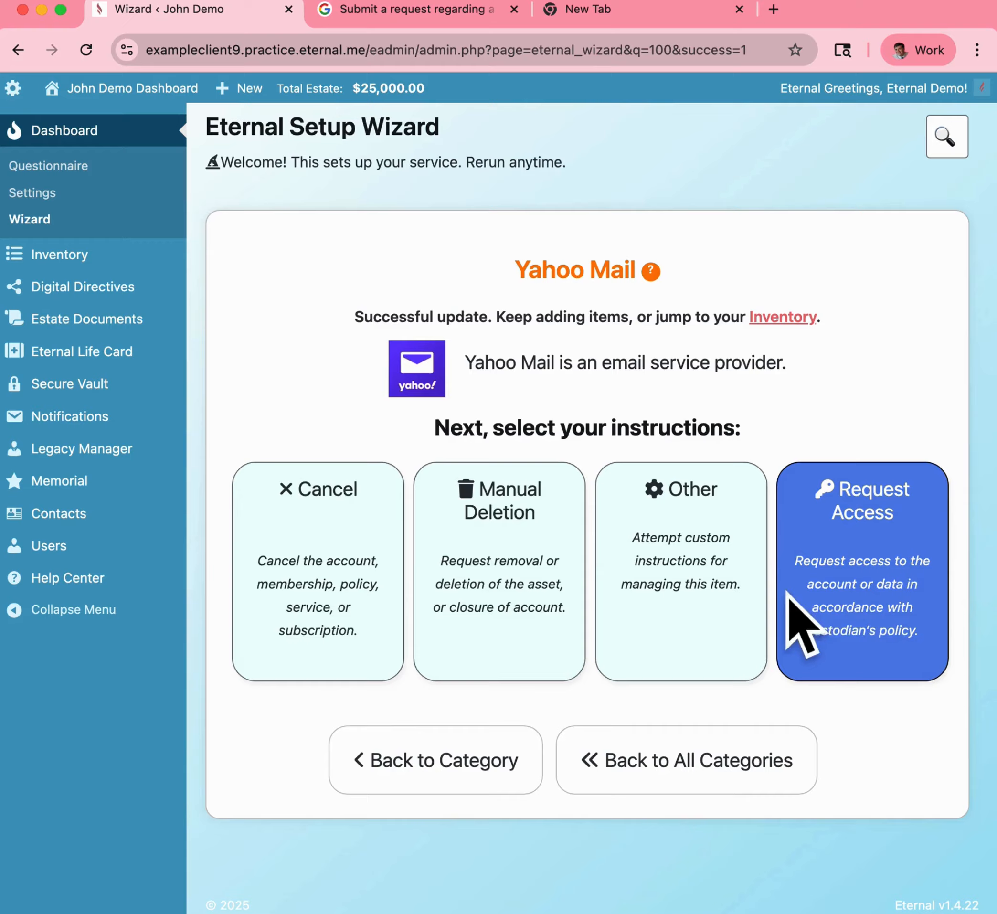
click(538, 584)
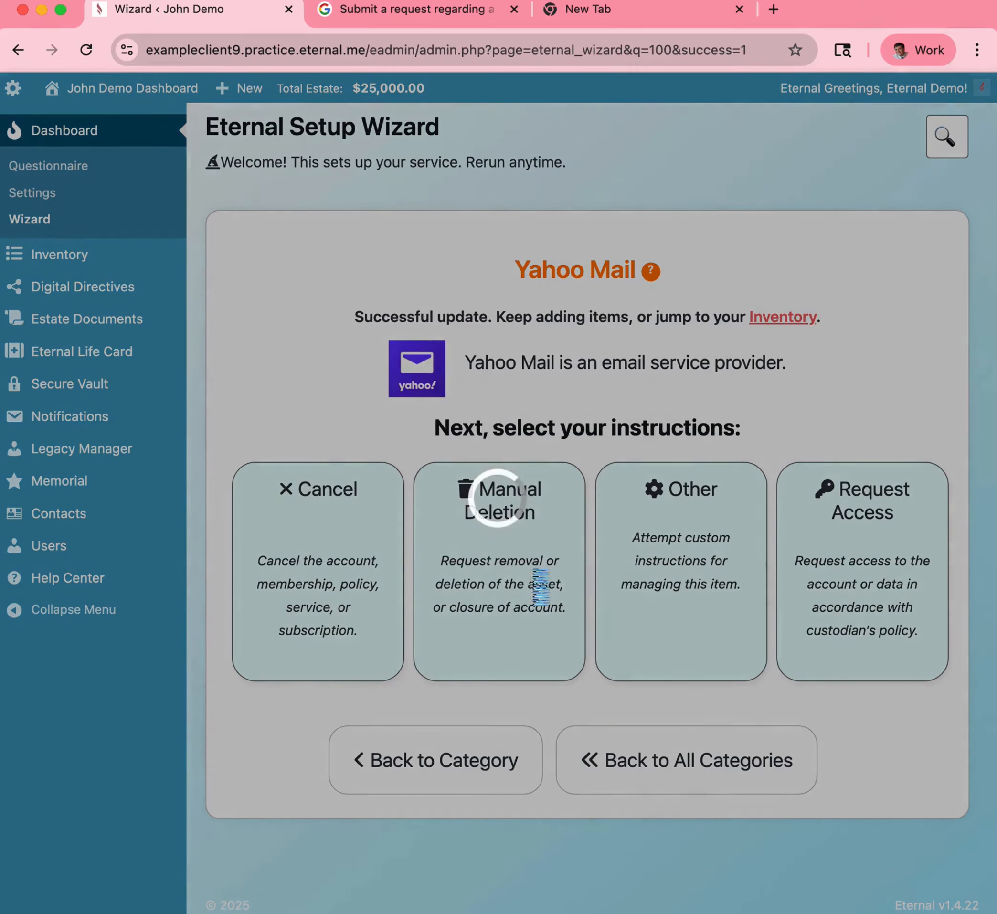
click(636, 540)
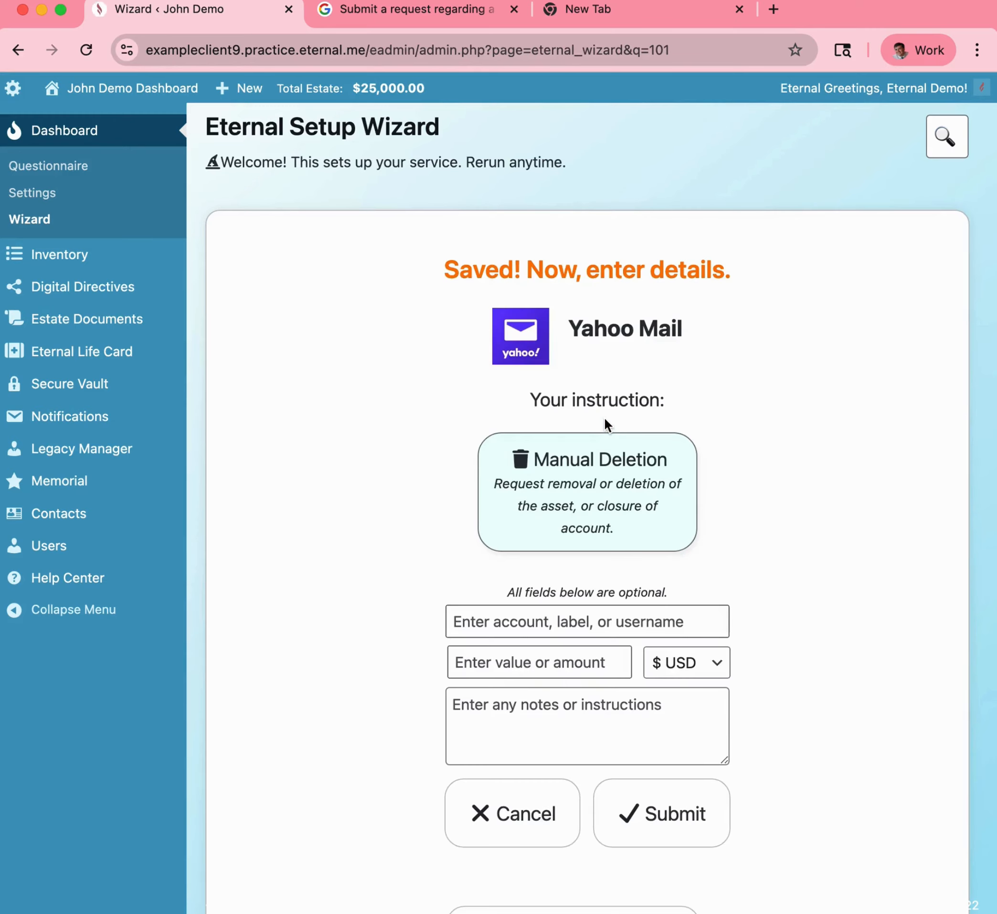
Enter the Yahoo account's e-mail address and submit the entry.
click(524, 623)
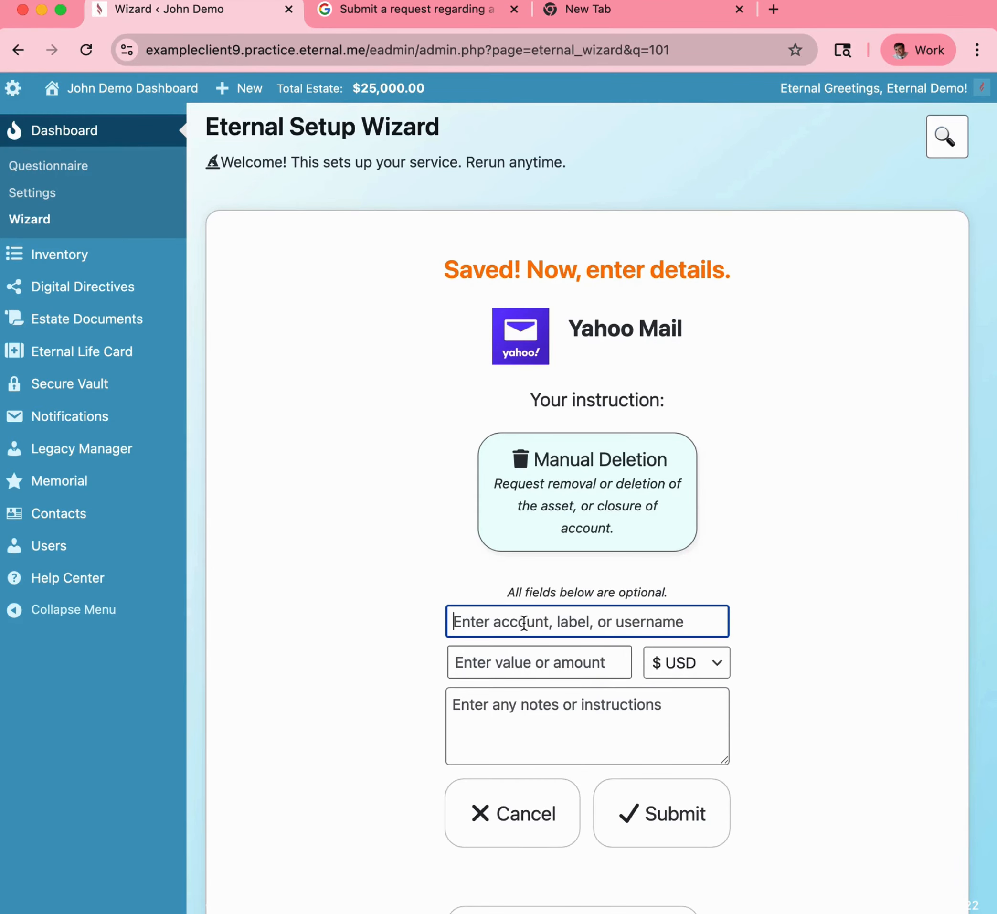
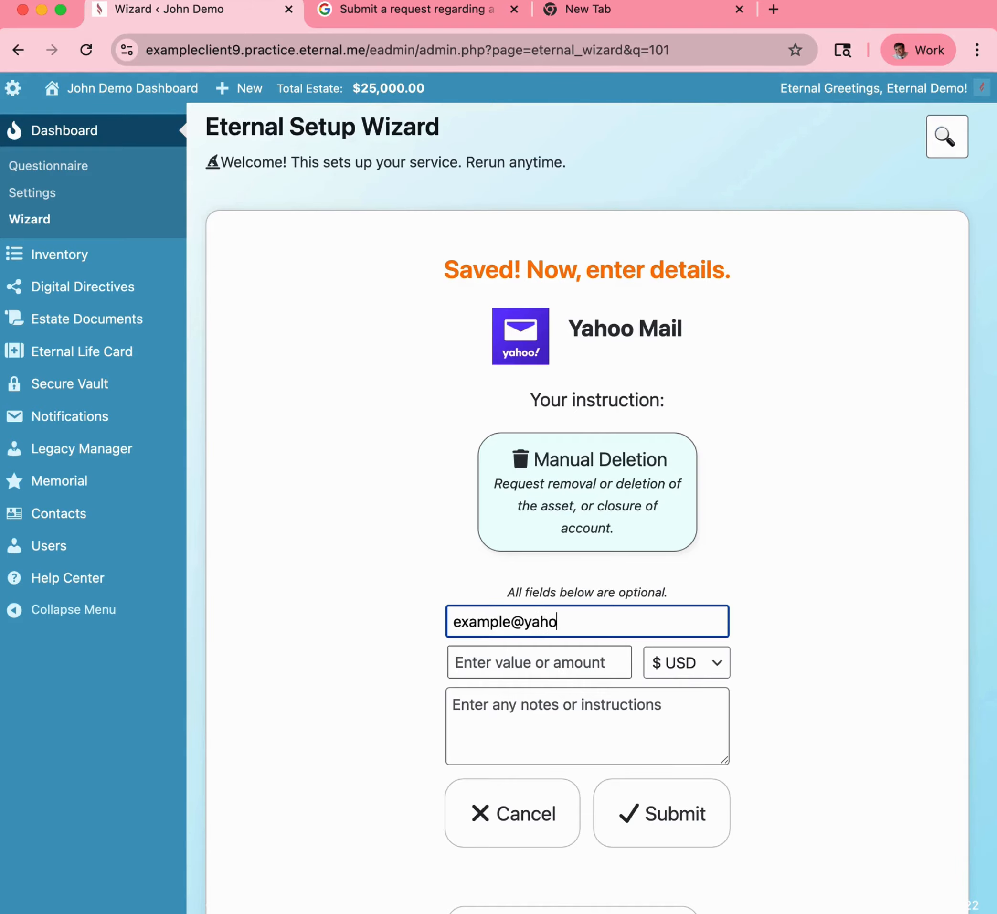
click(669, 824)
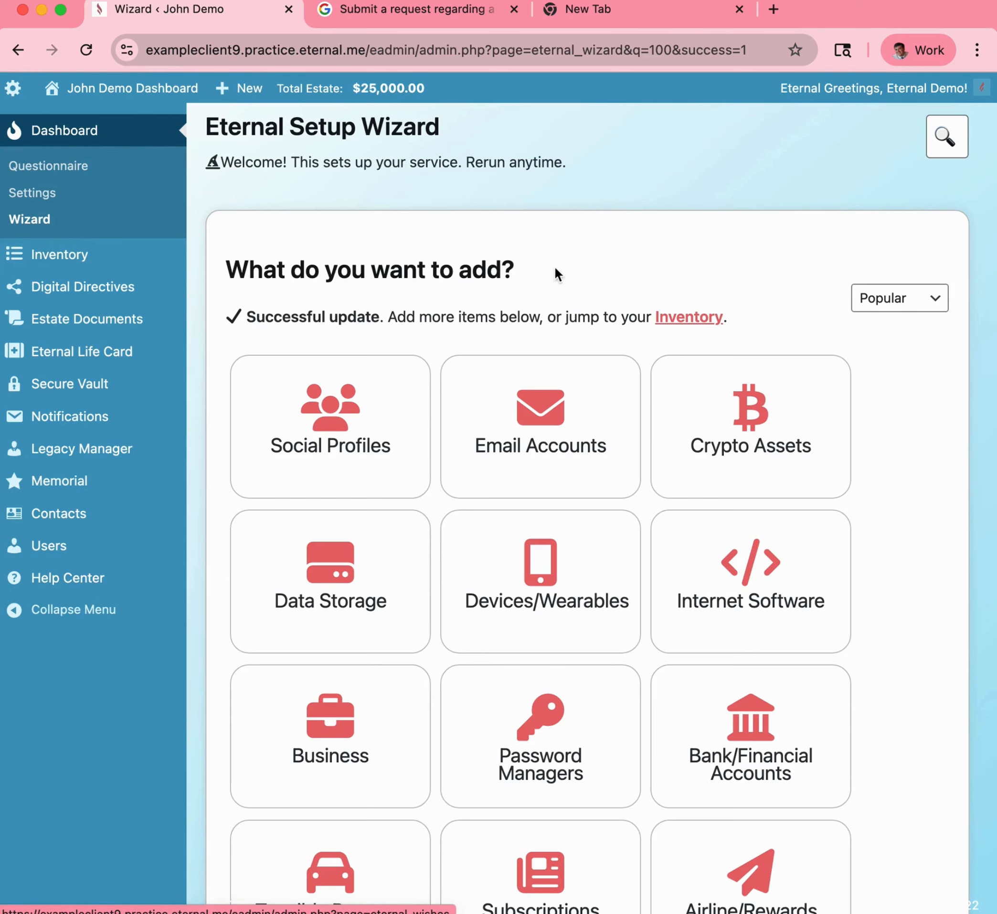
Go to the estate inventory listing Yahoo Mail and Jeep Wrangler, then start the inventory entry wizard.
click(690, 317)
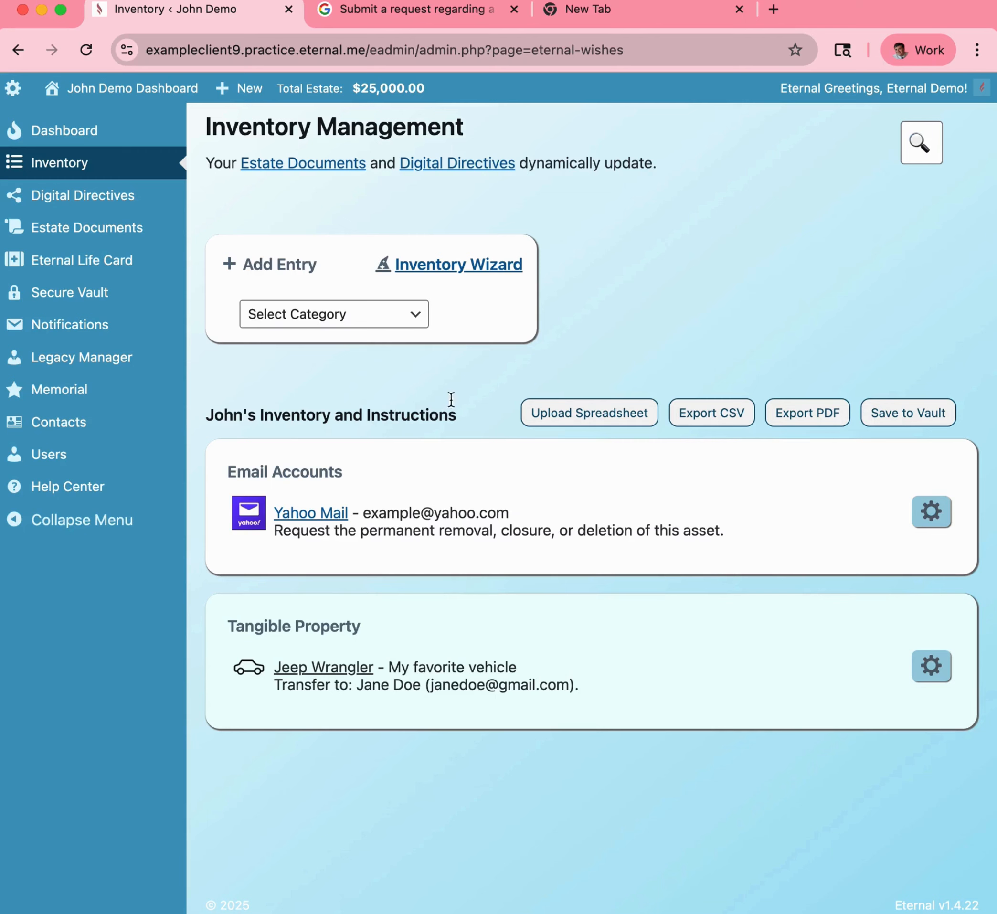
click(459, 271)
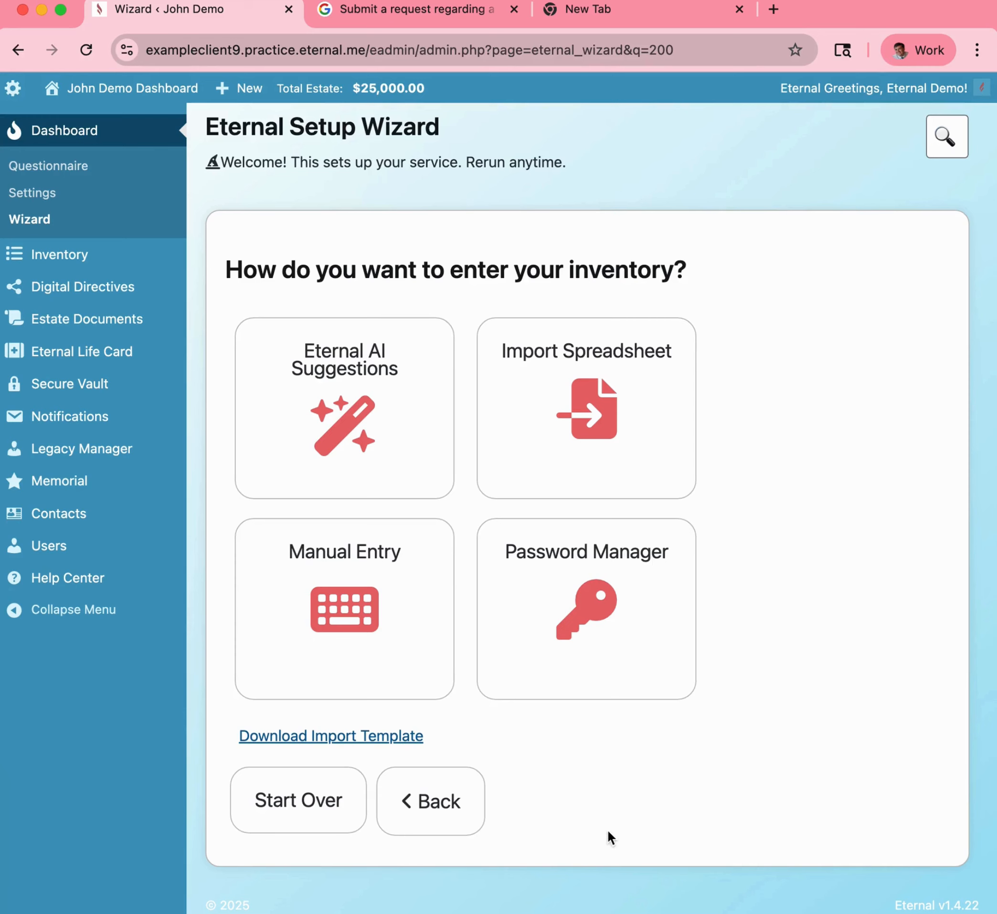
Tick the Gmail, Facebook and Coinbase AI suggestions, then request more suggestions.
click(411, 410)
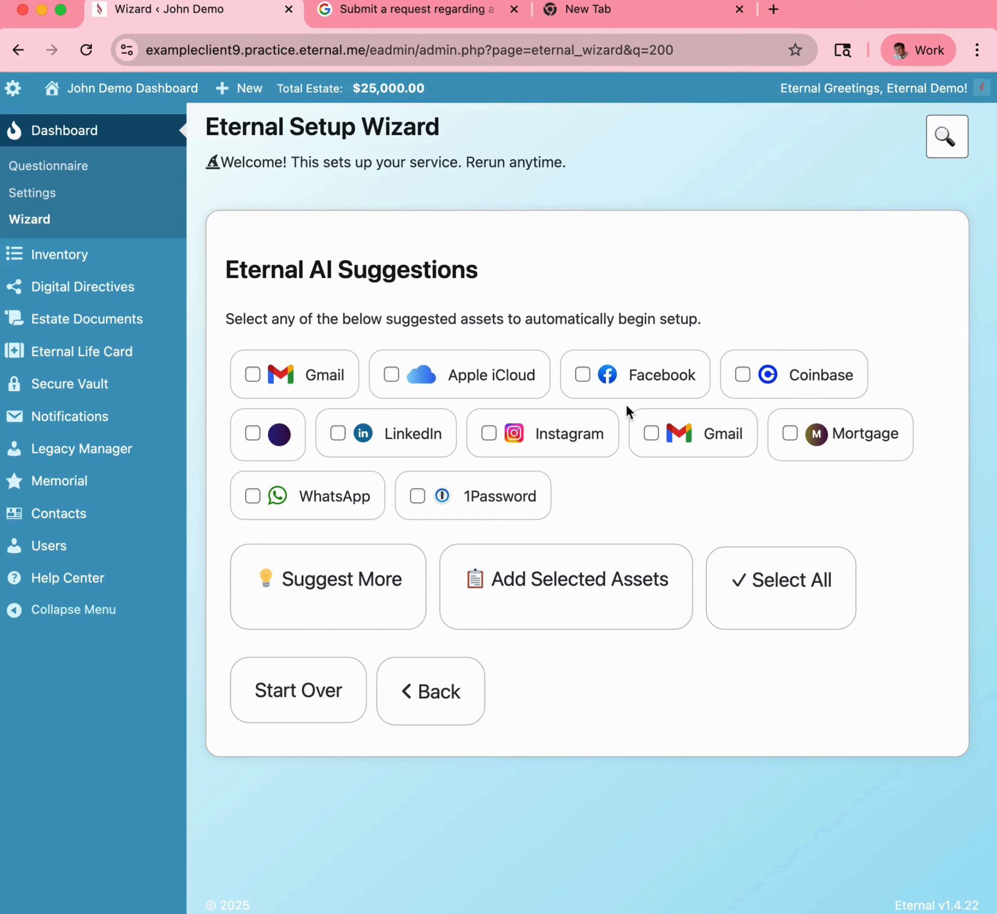
click(684, 436)
click(657, 377)
click(779, 390)
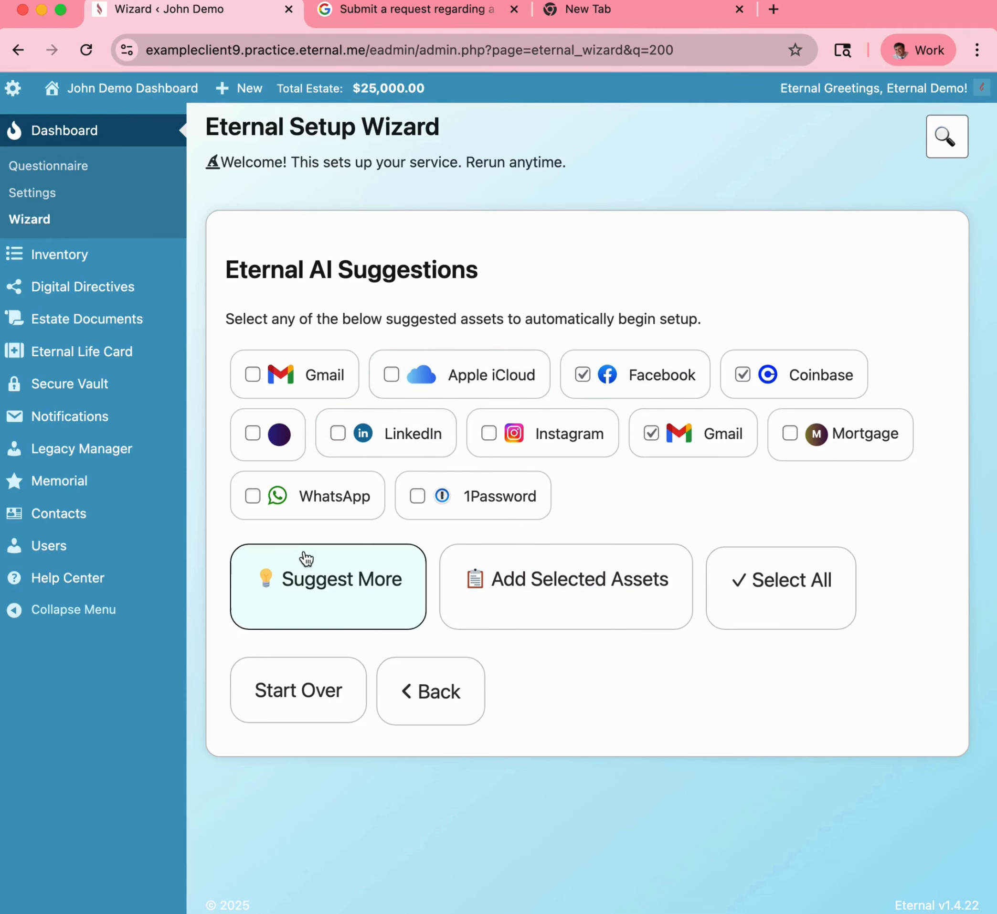
click(319, 599)
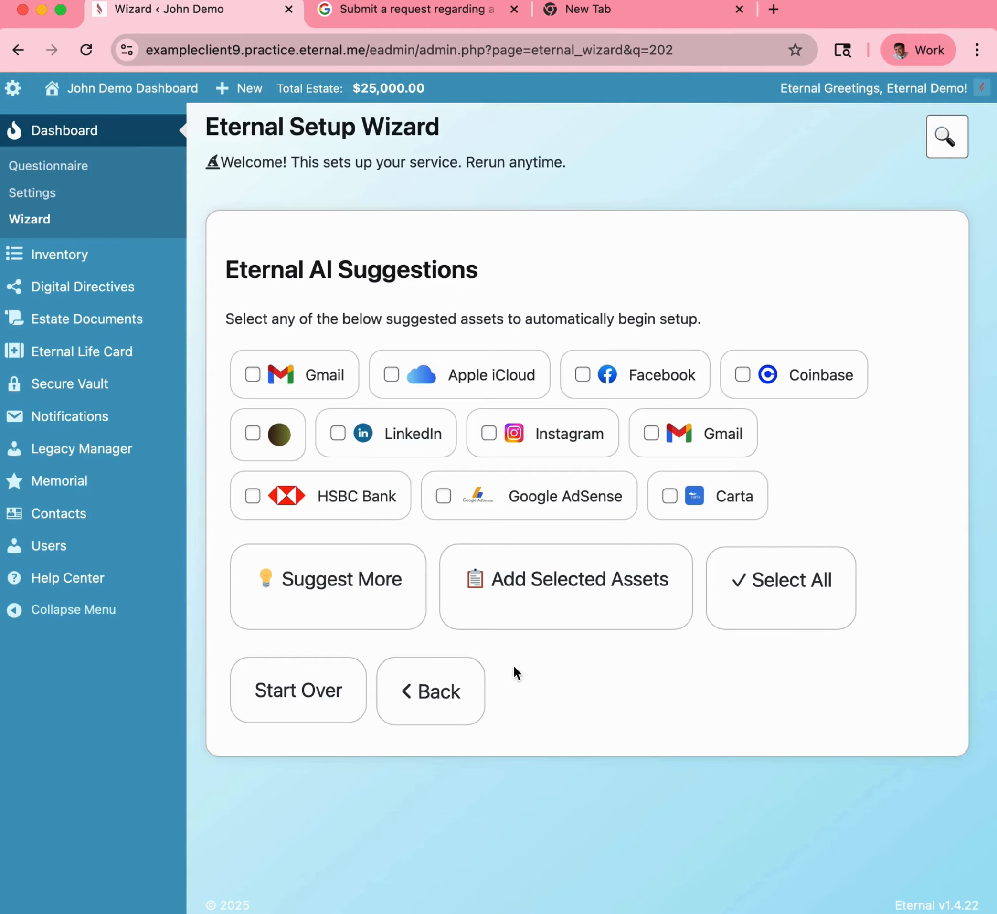
Restart the wizard with Eternal Inventory, view the Import Spreadsheet option, then go back.
click(301, 712)
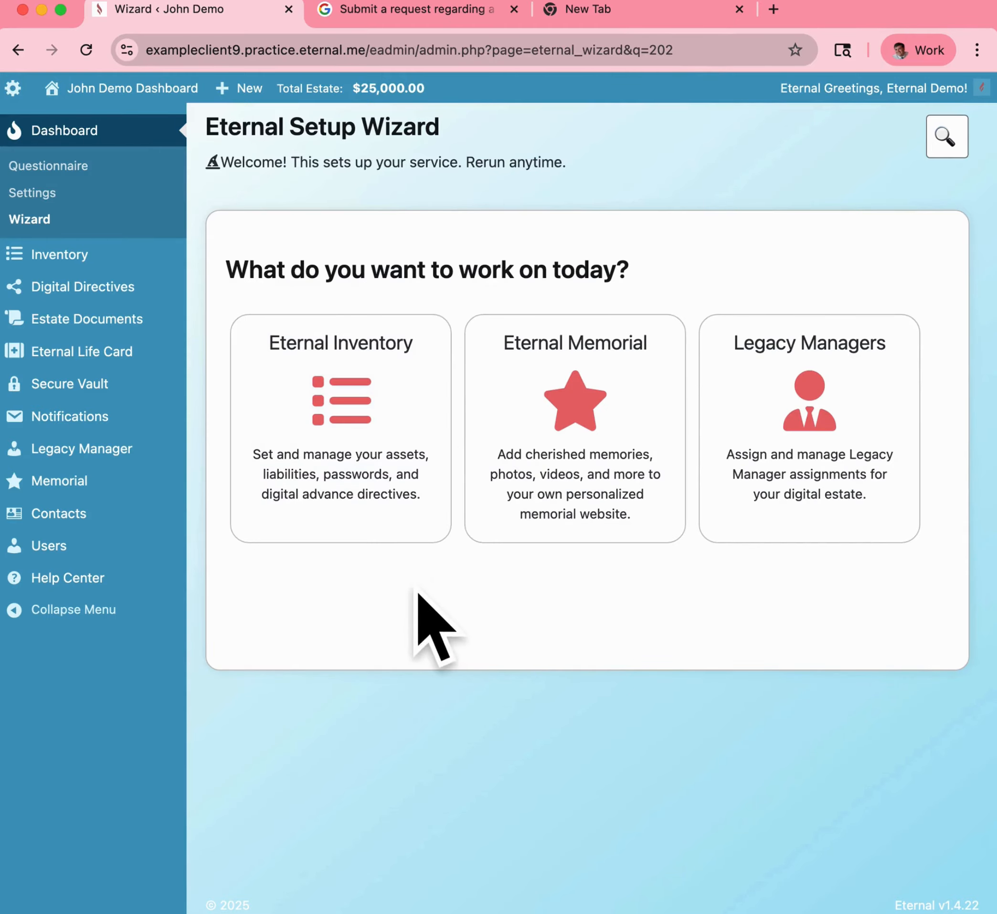
click(357, 471)
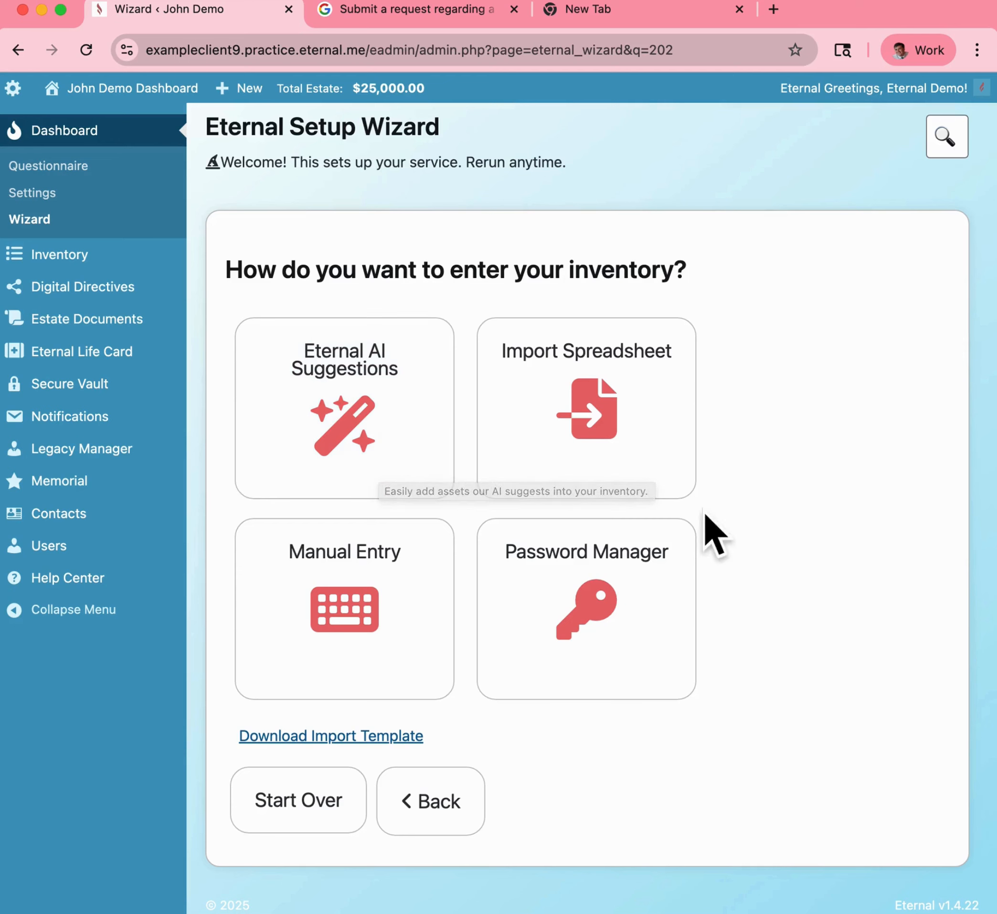
click(596, 420)
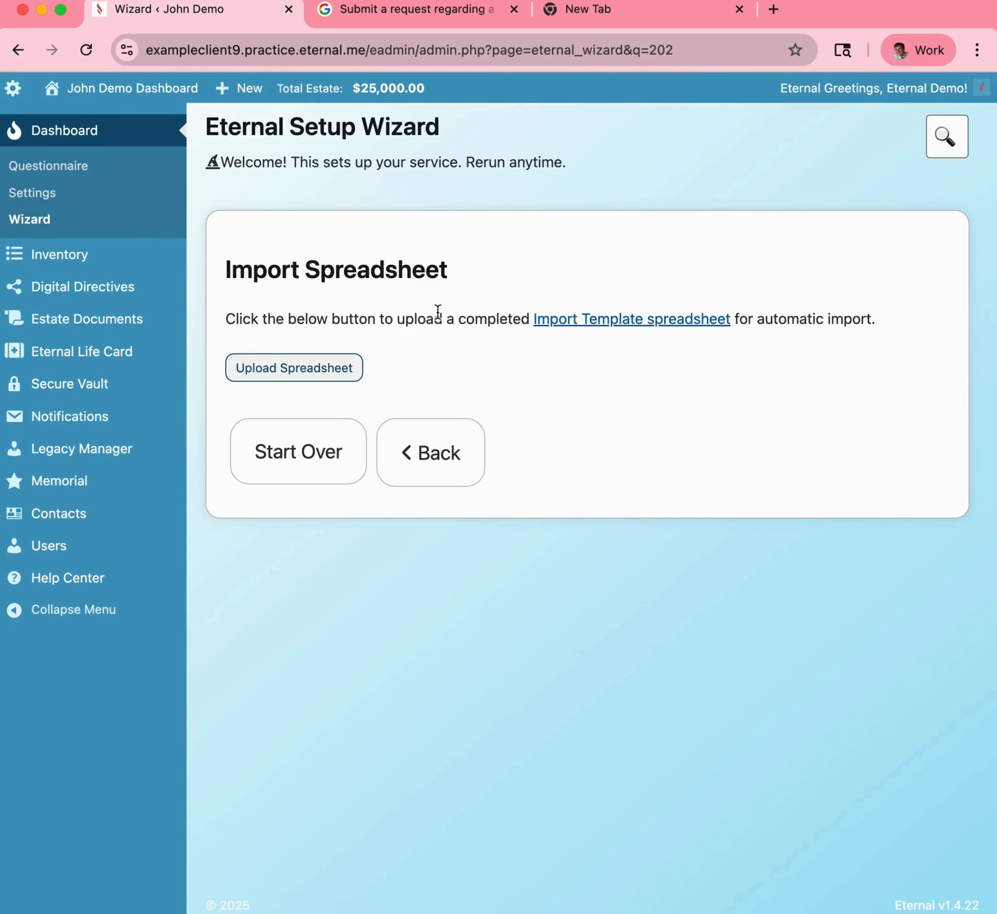
click(458, 458)
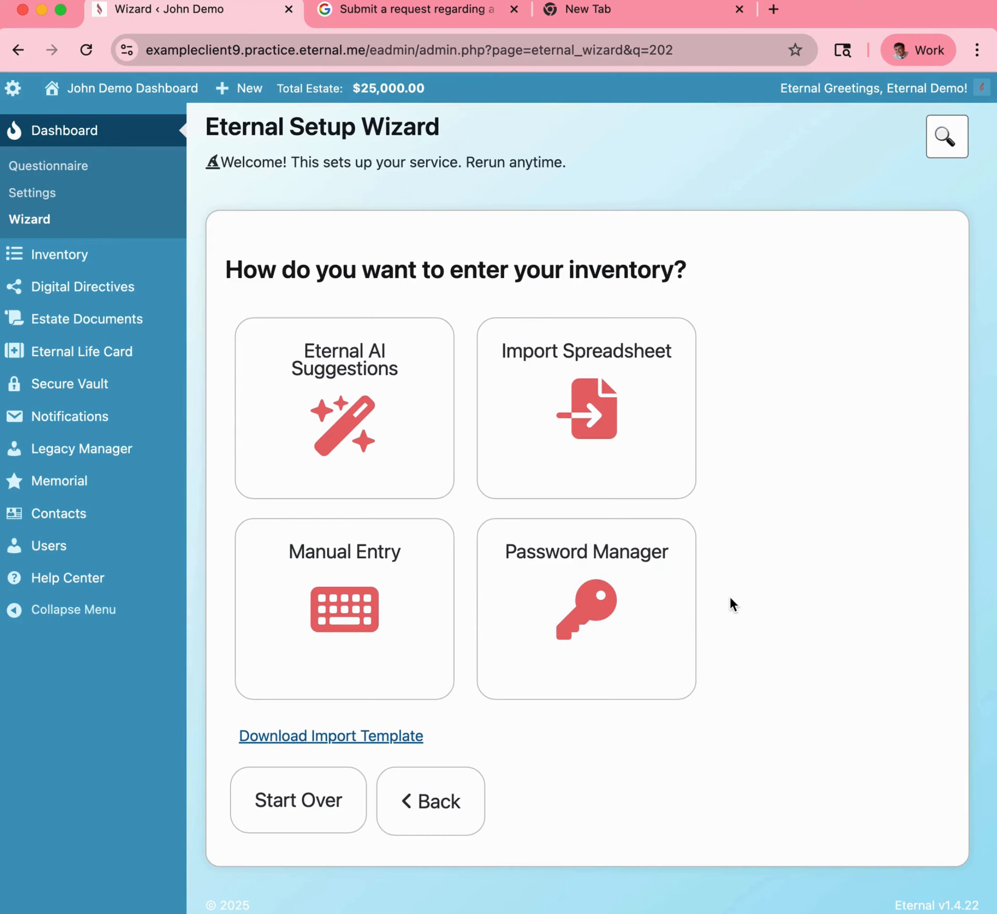
Choose Password Manager import with 1Password and review the five CSV upload instructions.
click(601, 604)
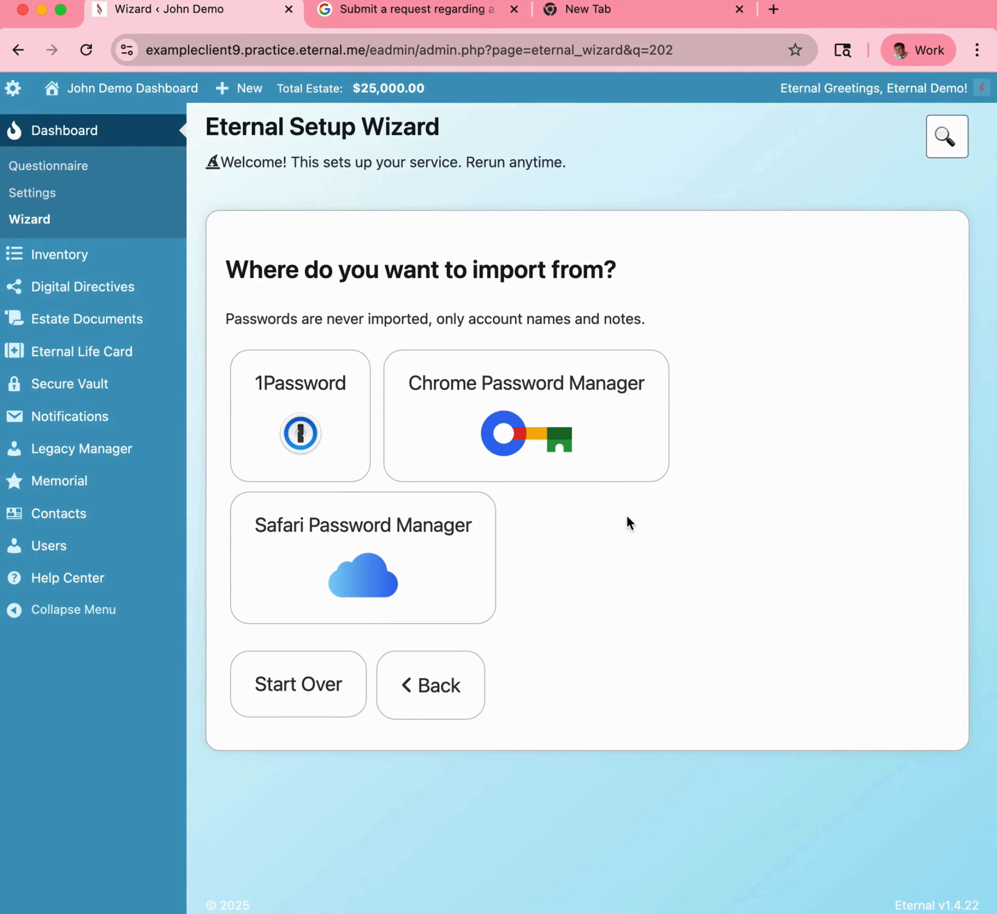
click(299, 417)
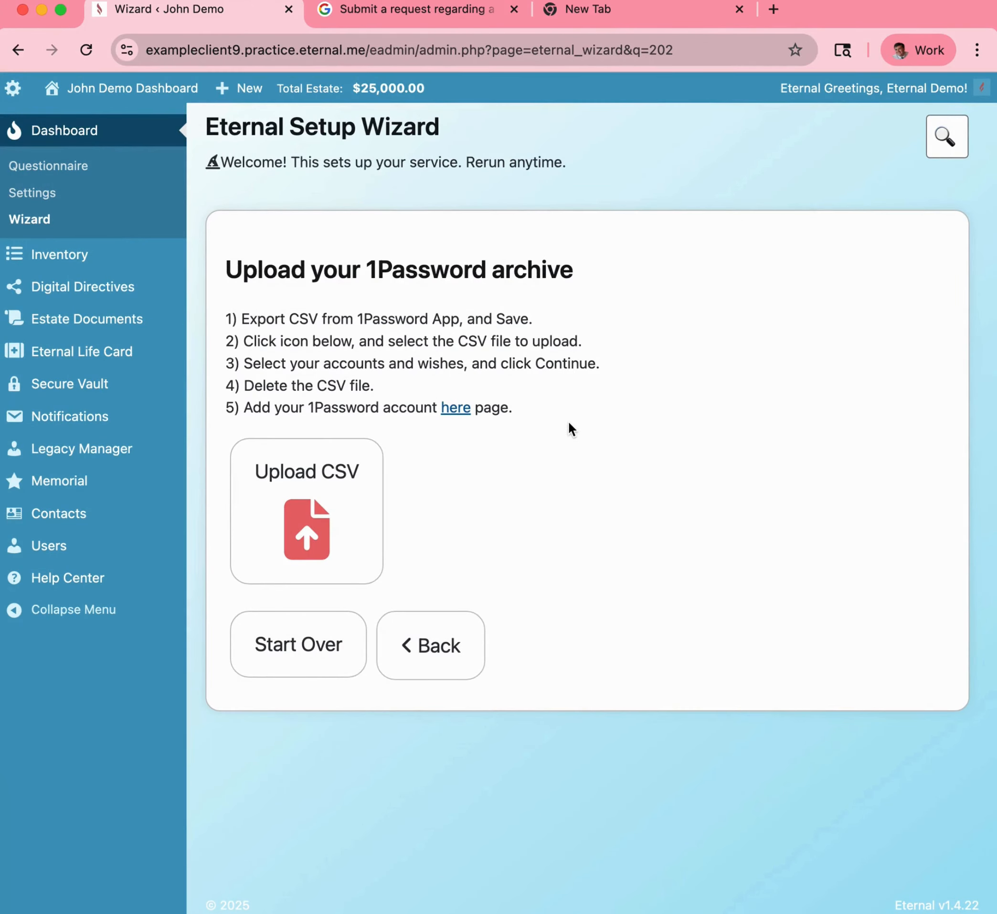
drag(511, 417, 240, 305)
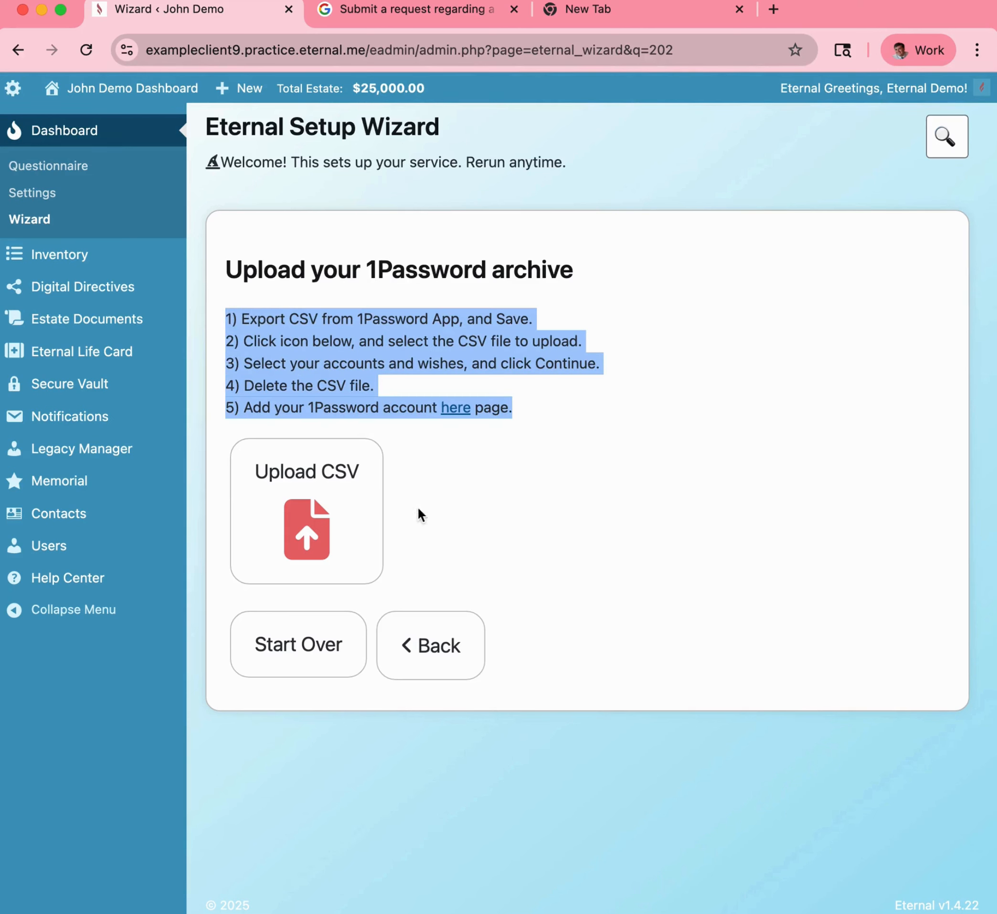
click(539, 509)
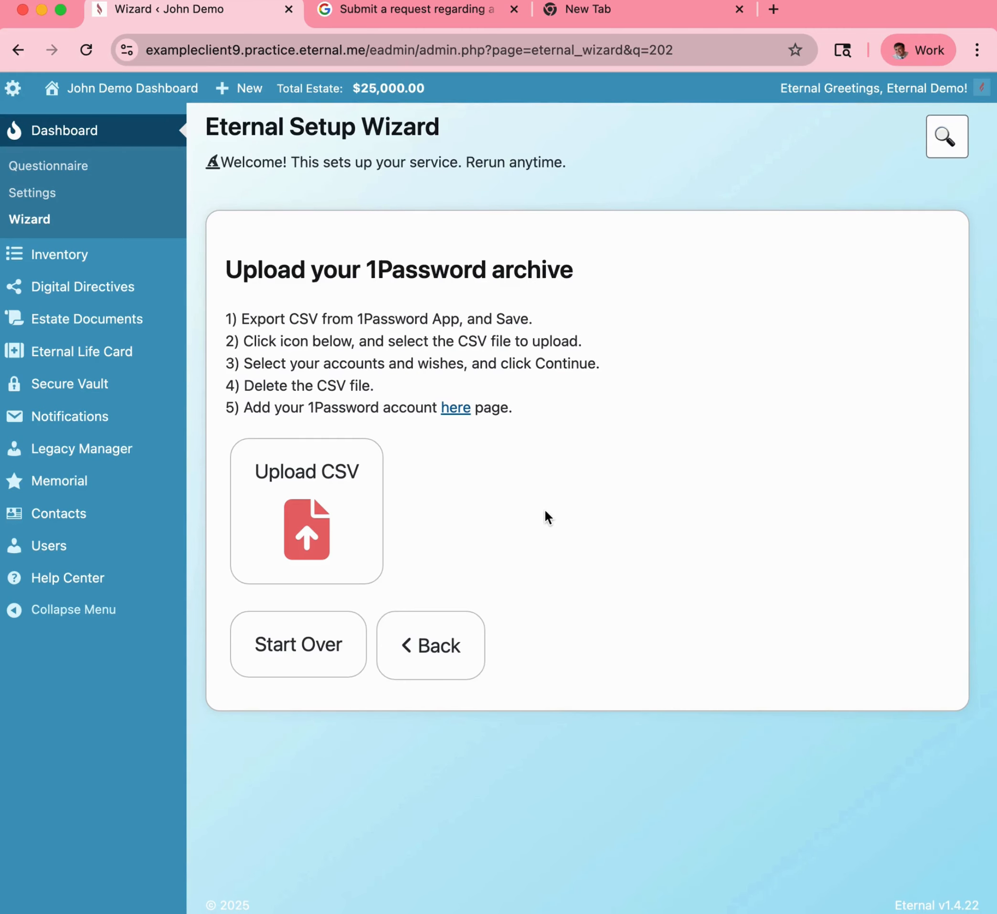
Delete the Yahoo Mail asset from the inventory, leaving only the Jeep Wrangler.
click(139, 256)
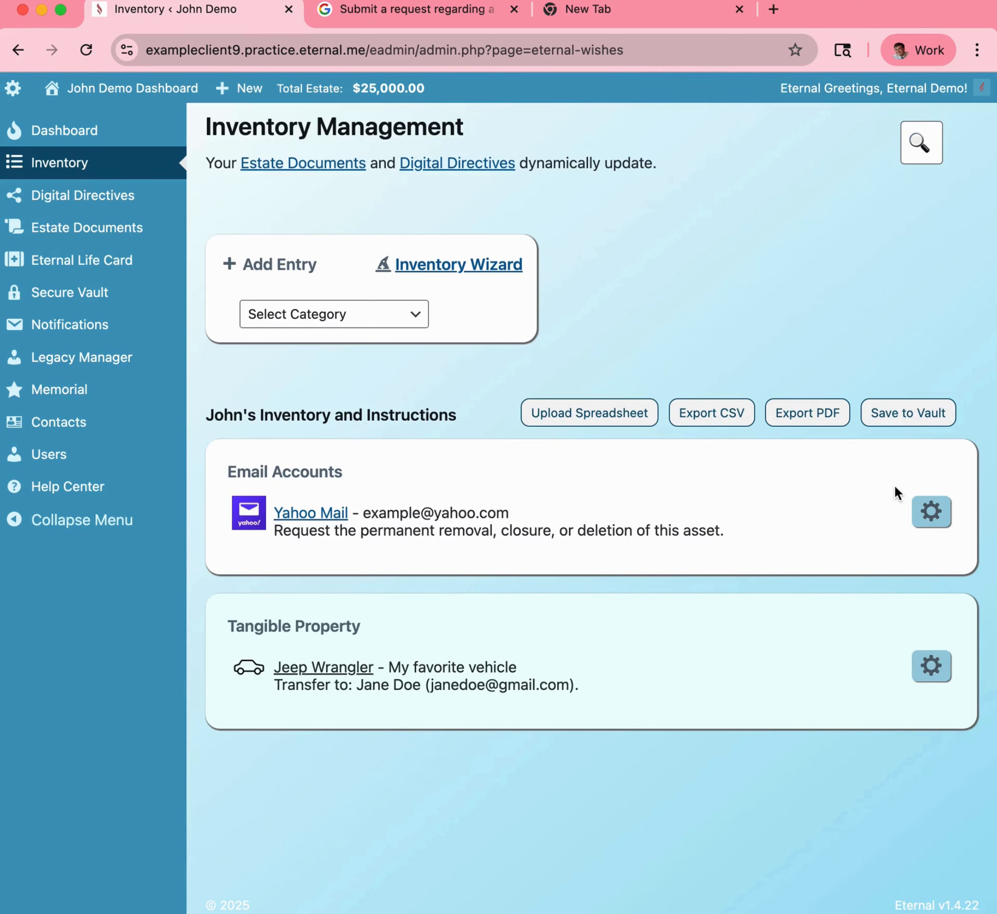
click(925, 522)
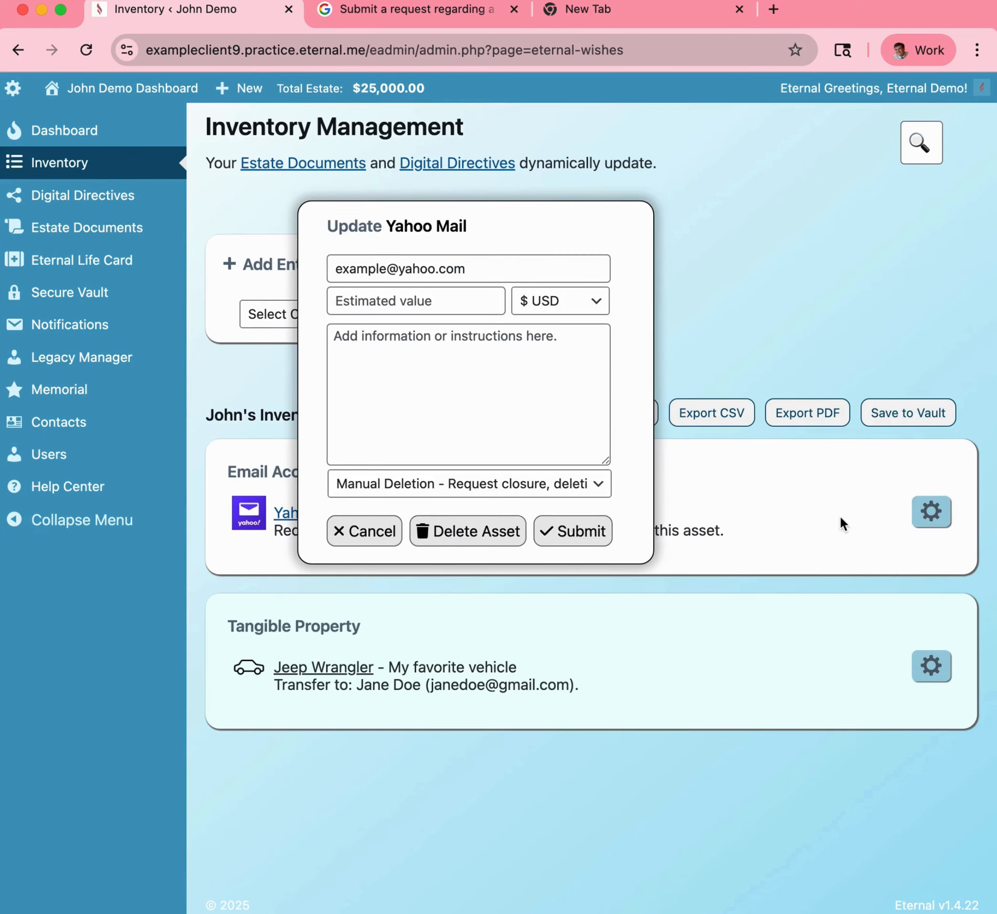
click(466, 532)
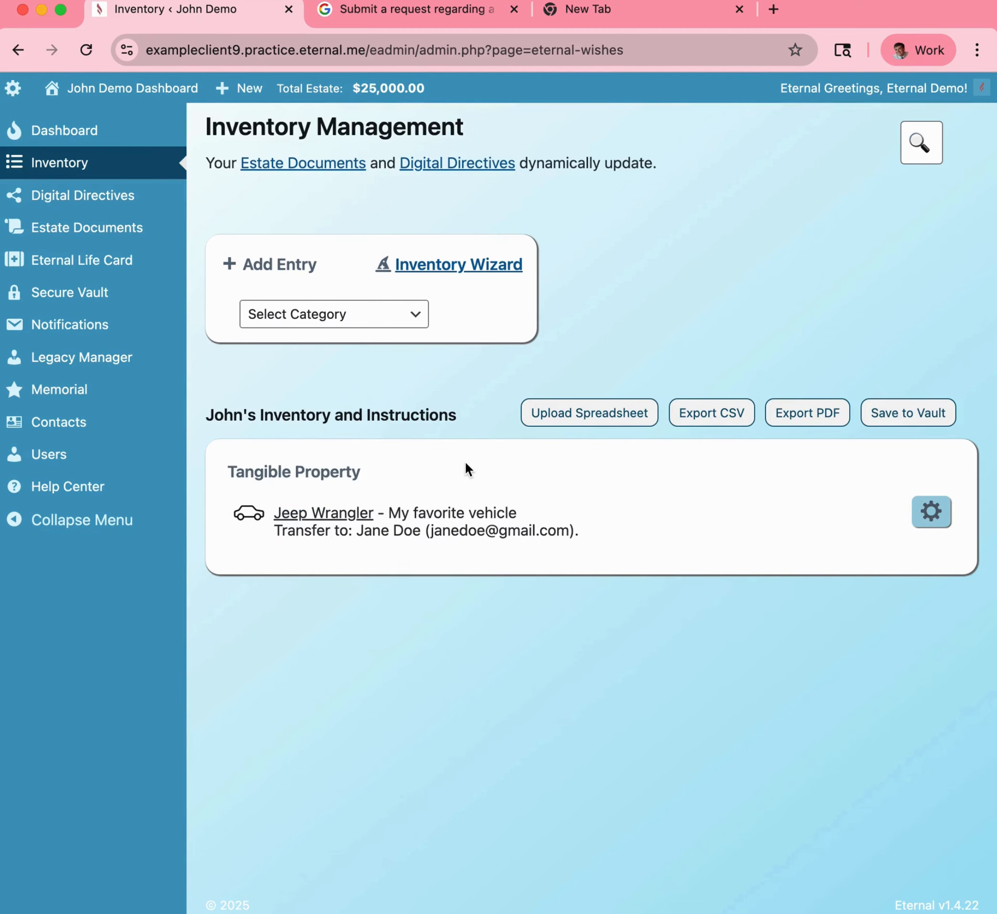
Replace the Jeep Wrangler's note with "Please do take good care!" and submit the update.
click(937, 508)
click(502, 398)
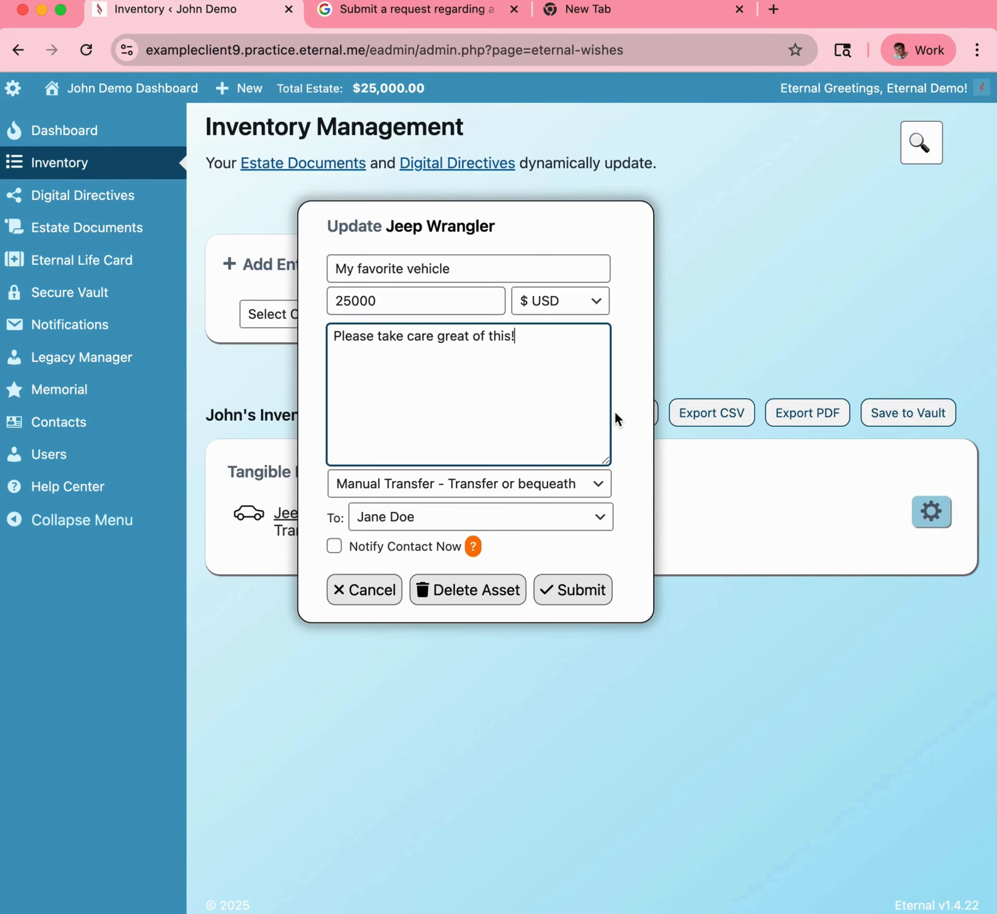
key(super+a)
text(Please do)
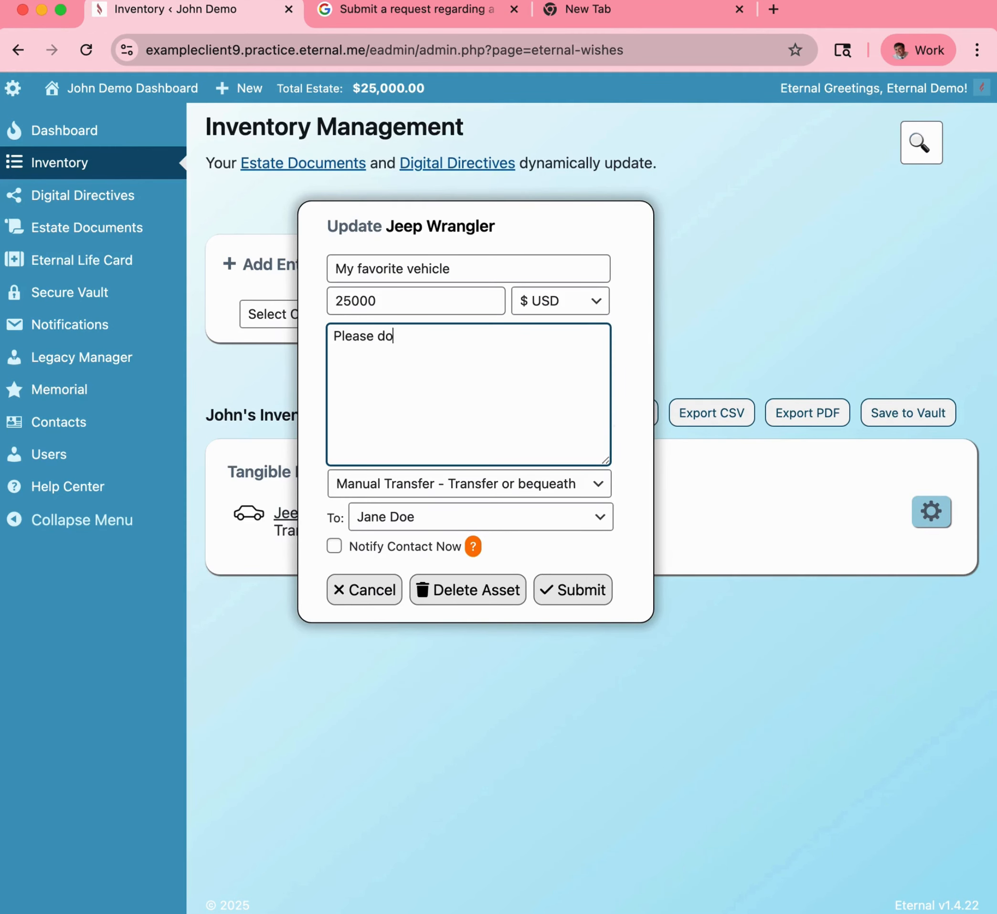
text( take good care!)
click(568, 600)
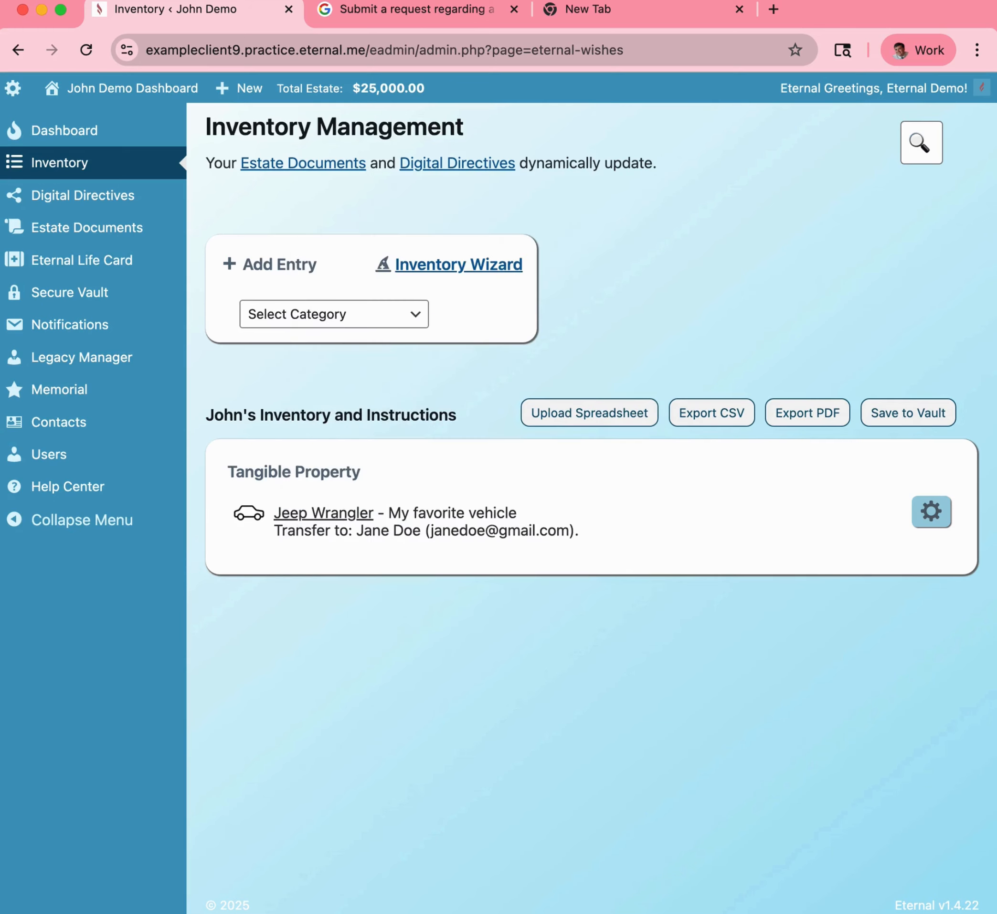